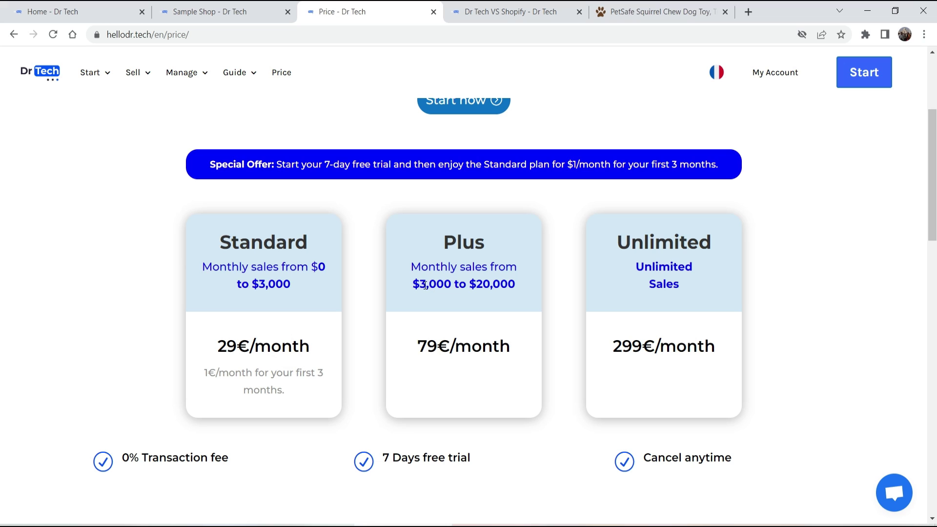
- Review the sales limits and monthly prices of the Plus and Unlimited plans on the pricing page
double_click(425, 286)
double_click(488, 286)
left_click(517, 316)
double_click(427, 346)
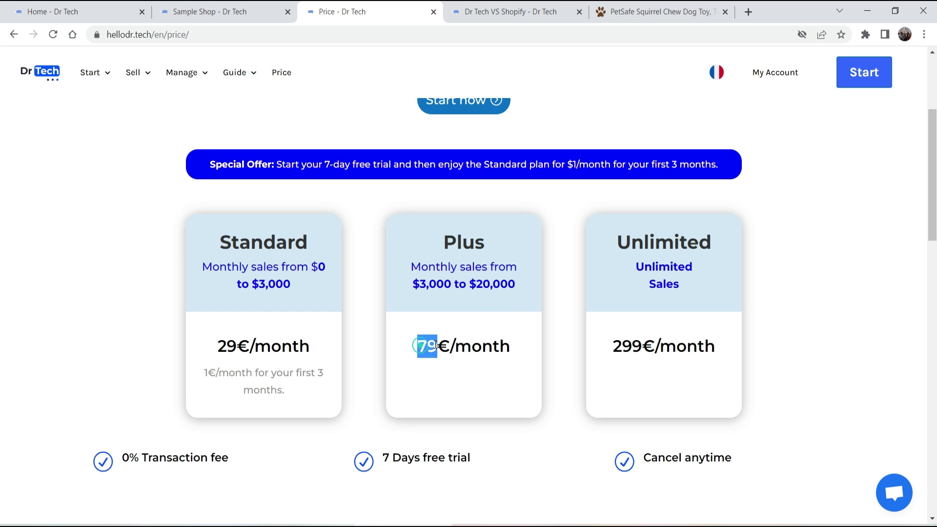
left_click(643, 282)
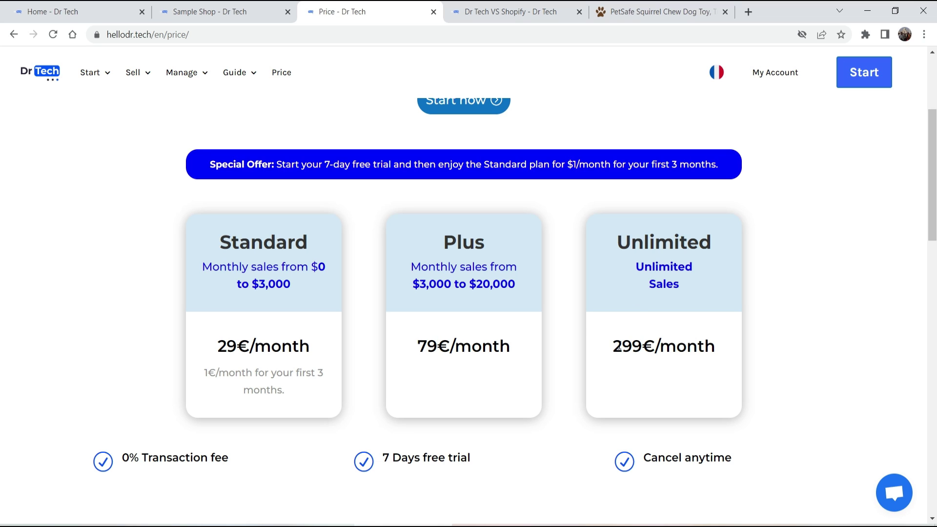
double_click(619, 347)
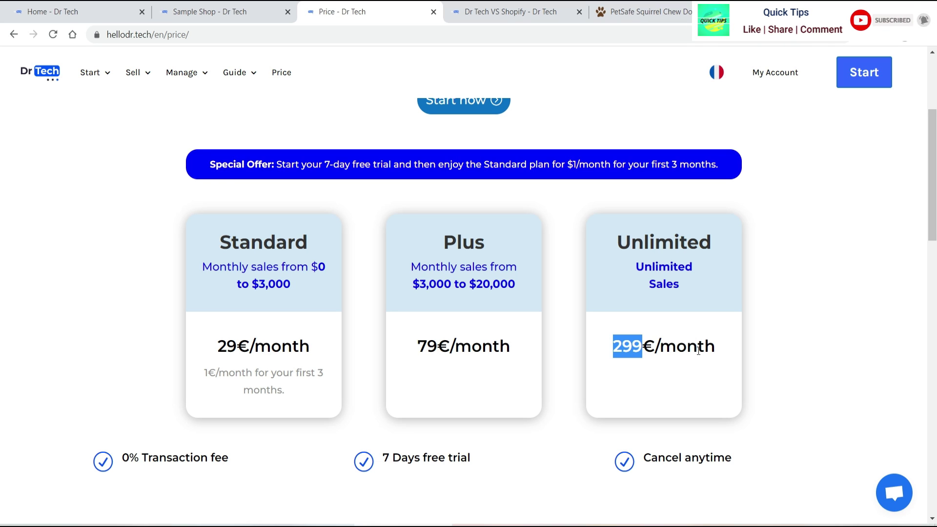
- Examine the General benefits included in all plans, from the transaction fee and migration to SSL and email addresses
scroll(604, 354, "down", 5)
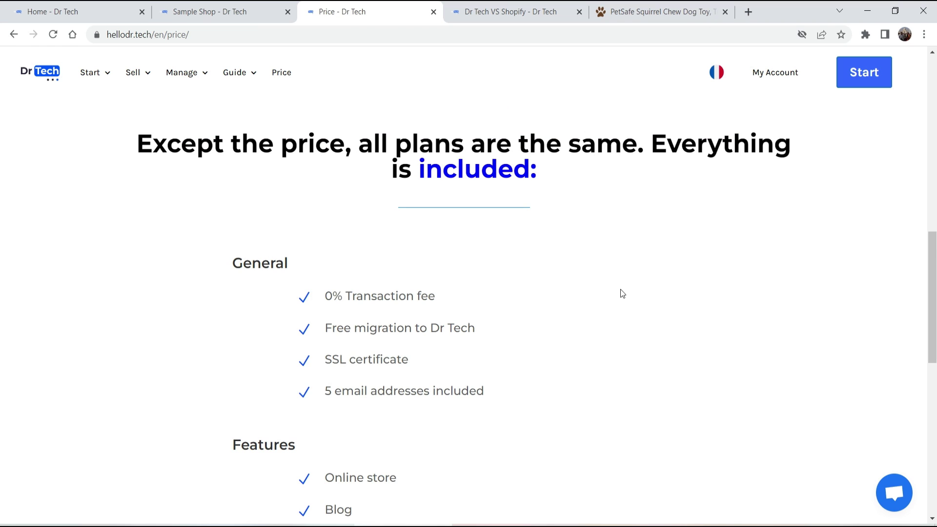
scroll(618, 287, "down", 3)
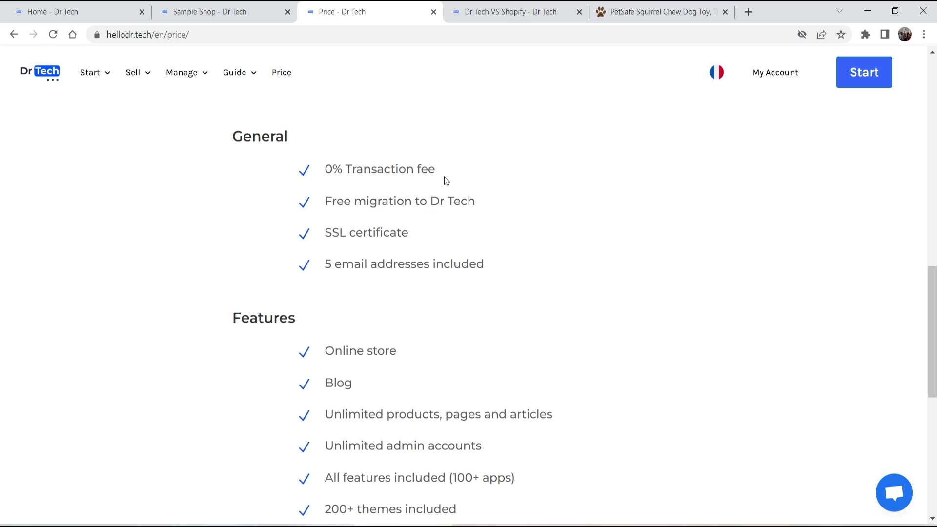
left_click_drag(340, 199, 471, 201)
left_click(572, 213)
left_click_drag(419, 233, 325, 233)
left_click_drag(512, 273, 350, 259)
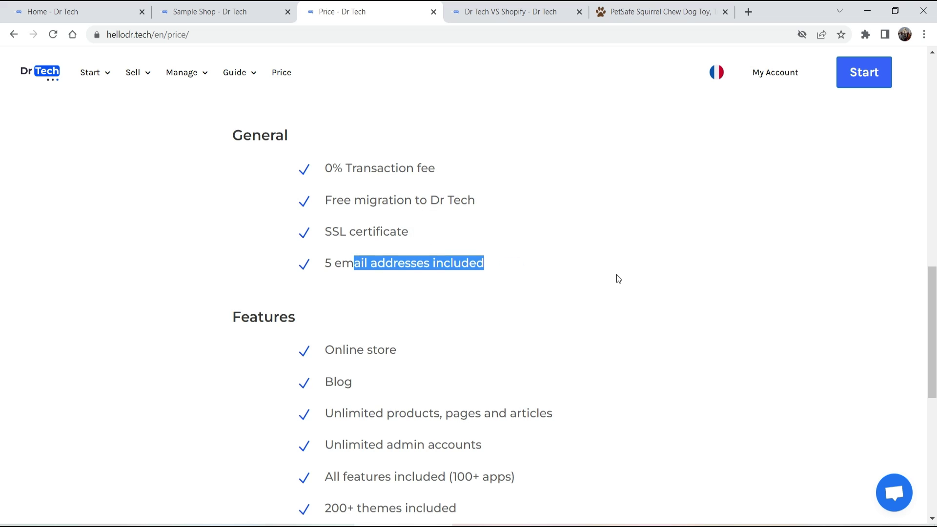
- Examine the Features list of the plans, from the online store entry to the included apps
scroll(615, 276, "down", 4)
triple_click(431, 162)
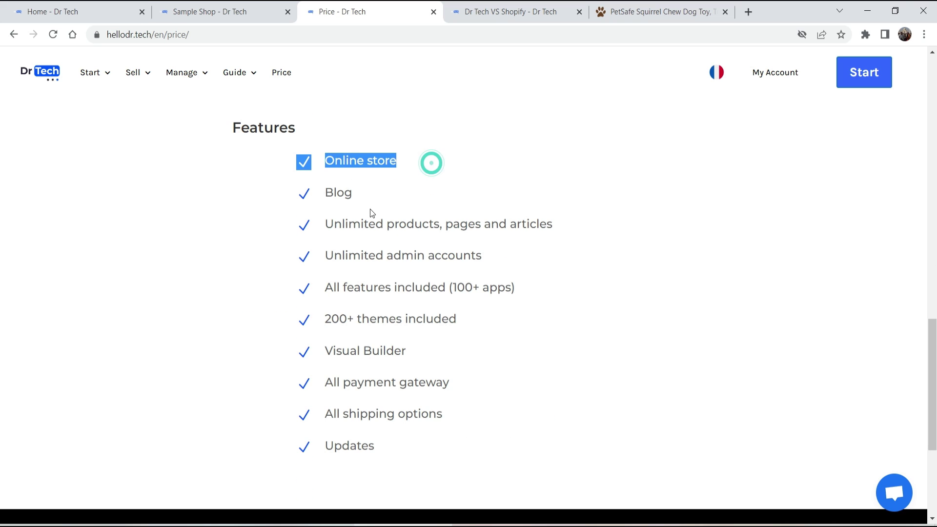
left_click(323, 218)
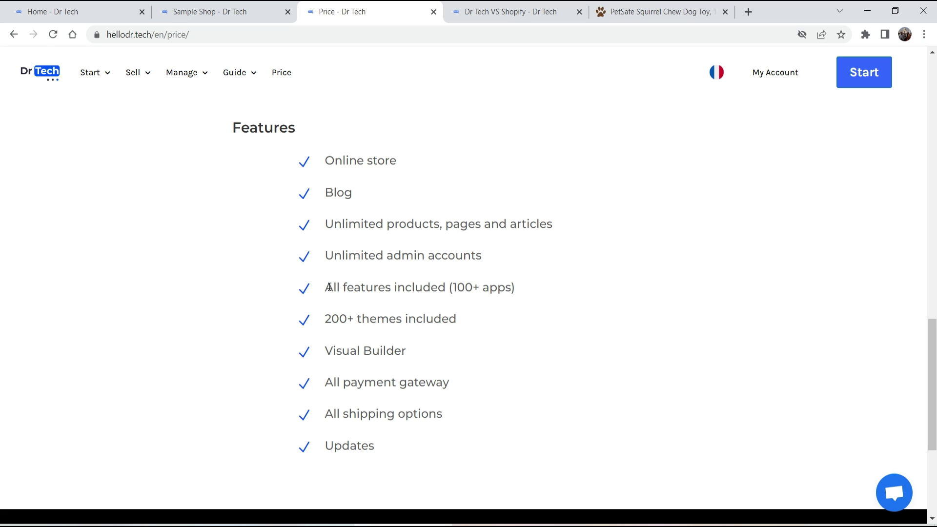
left_click_drag(536, 288, 429, 288)
left_click(560, 292)
left_click_drag(551, 288, 403, 288)
left_click(573, 301)
- Read the themes and Visual Builder entries in the plan's feature list
scroll(380, 247, "down", 3)
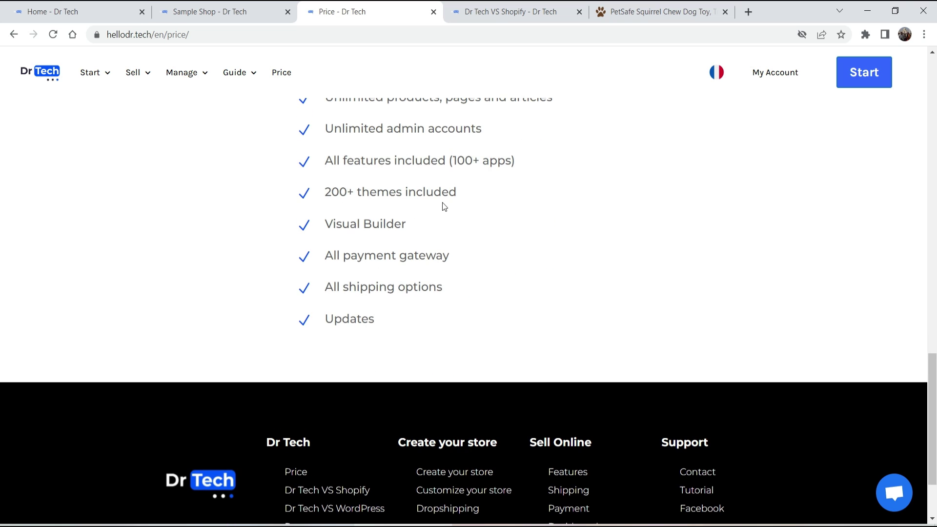
left_click_drag(403, 191, 346, 192)
left_click(528, 208)
left_click_drag(410, 242, 298, 223)
left_click(460, 219)
- Switch to the store's browser window and enable the Visual Builder on the live home page
left_click(175, 483)
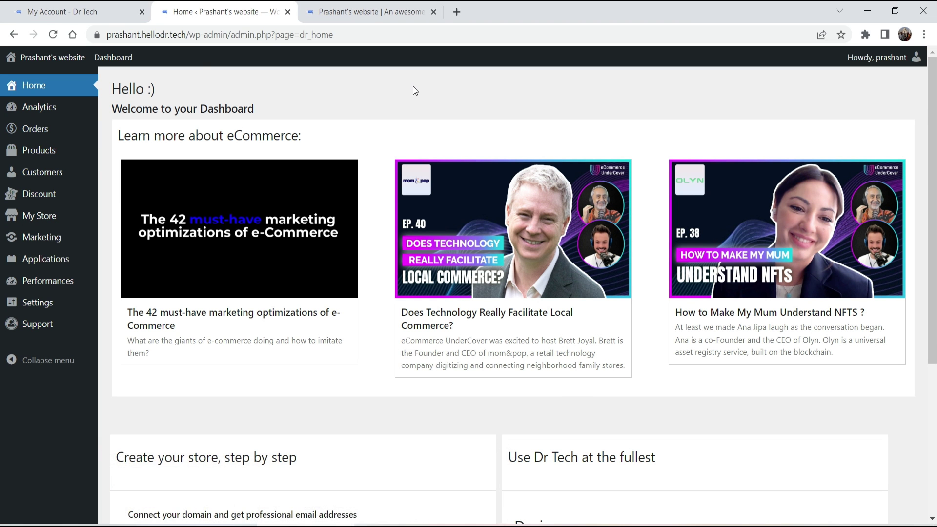
left_click(365, 11)
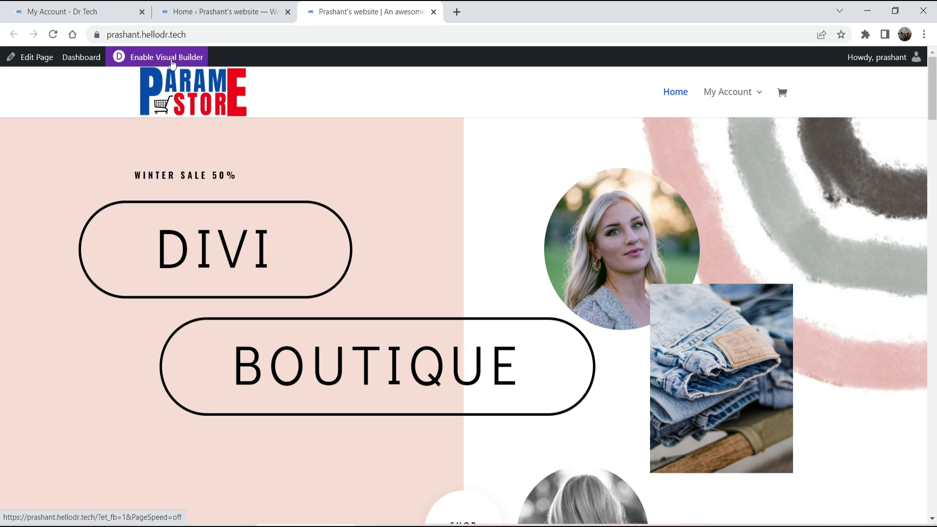
left_click(173, 63)
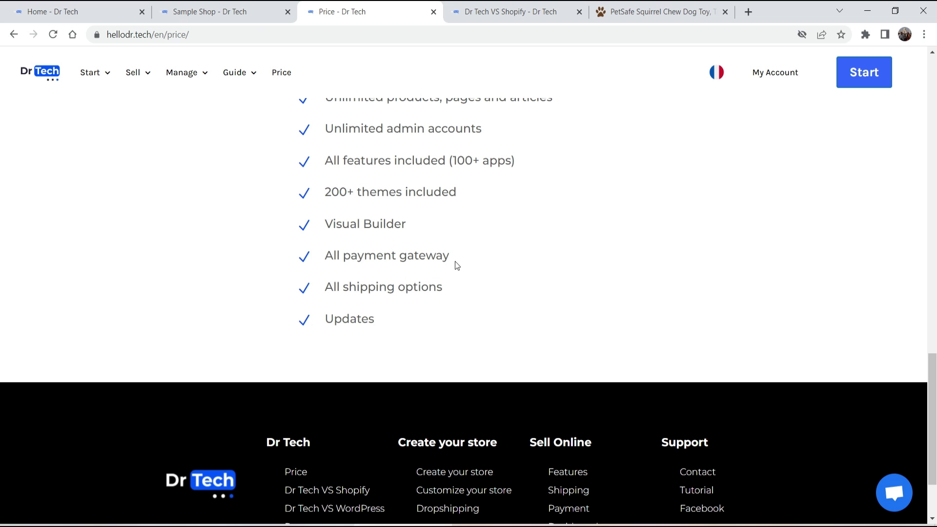
- Check the payment gateway, shipping options and updates entries in the pricing page's feature list
left_click_drag(455, 261, 324, 256)
left_click(520, 267)
left_click_drag(457, 287, 343, 288)
left_click(438, 307)
triple_click(415, 314)
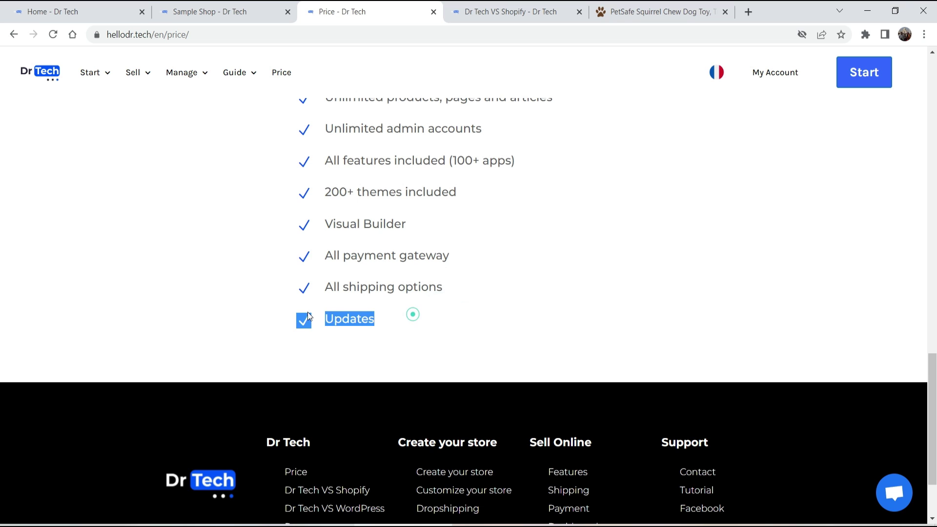
scroll(529, 309, "up", 15)
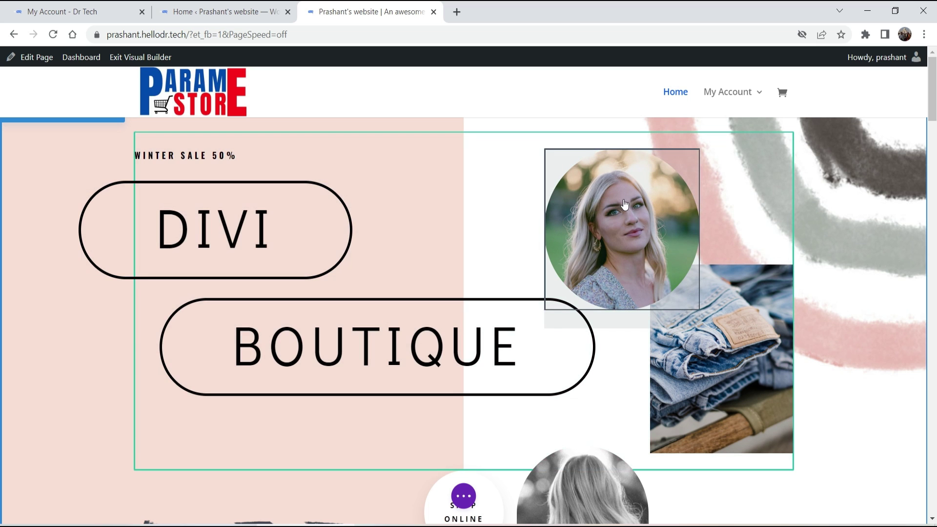
- Inspect the settings of the round portrait image in the home page's hero section, and close them without changes
left_click_drag(625, 204, 589, 208)
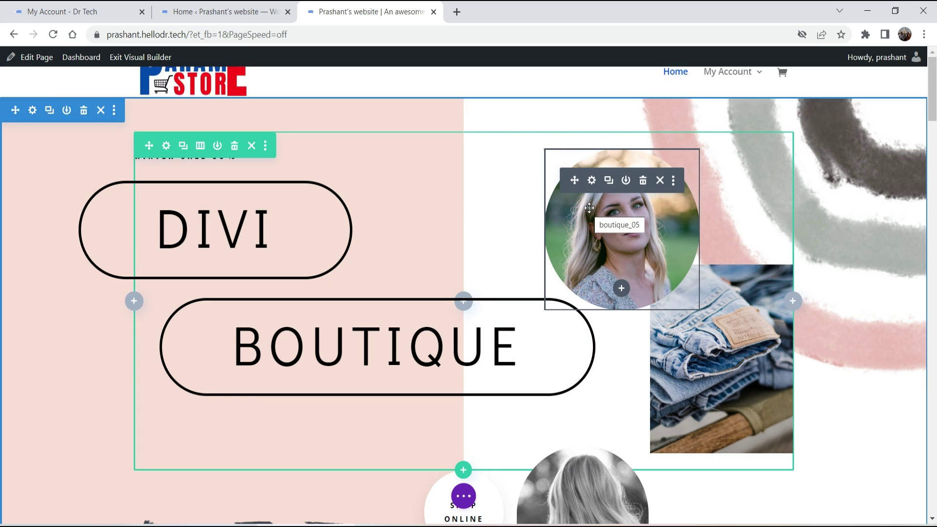
left_click(593, 180)
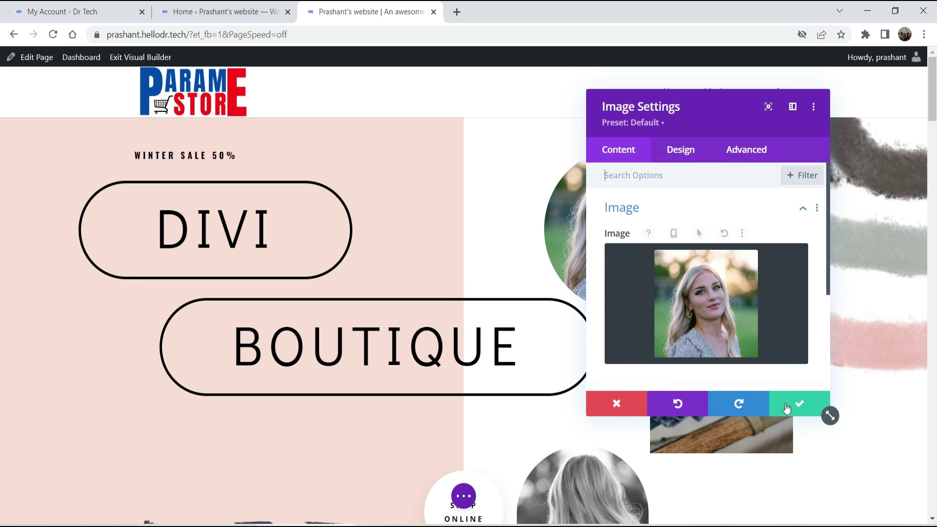
left_click(641, 404)
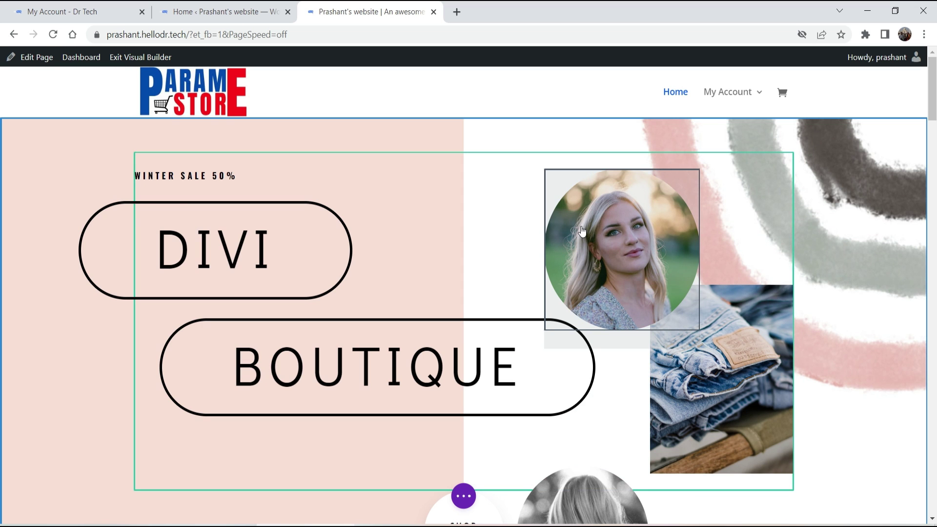
- Open the library of premade layouts from the Visual Builder's page controls
scroll(581, 230, "down", 10)
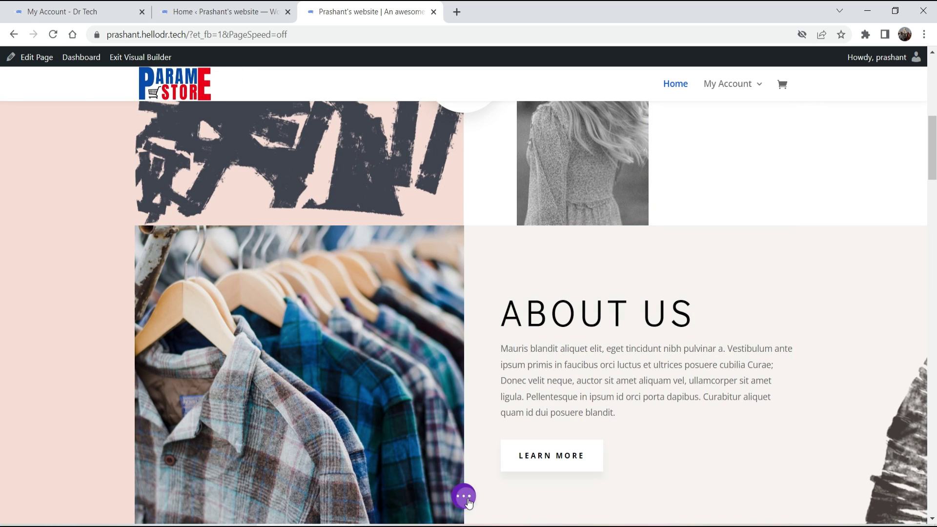
left_click(464, 498)
left_click(339, 496)
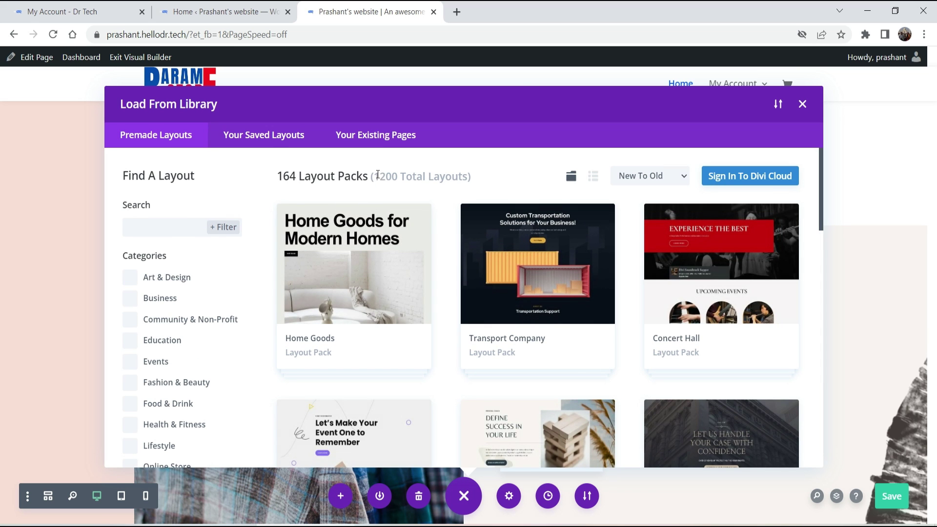
- Filter the premade layout packs by the Fashion & Beauty category and browse them
scroll(209, 258, "down", 4)
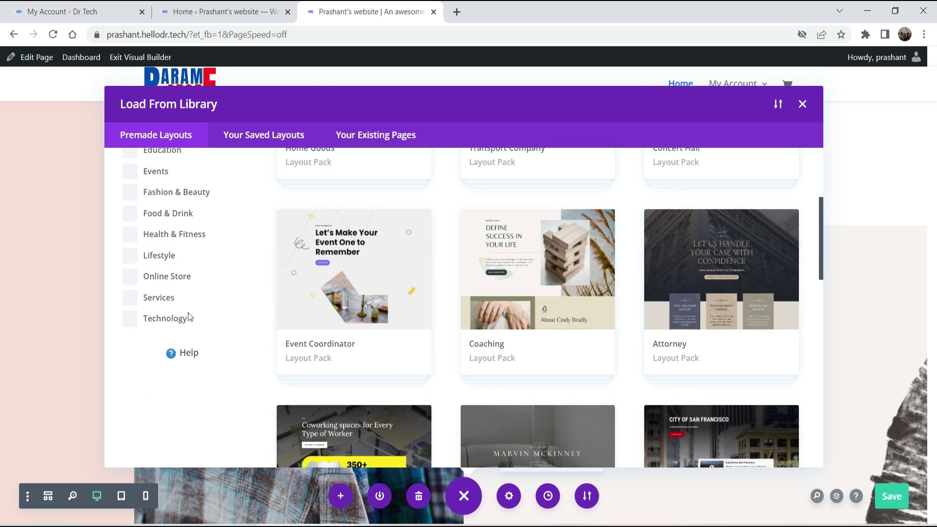
left_click(135, 194)
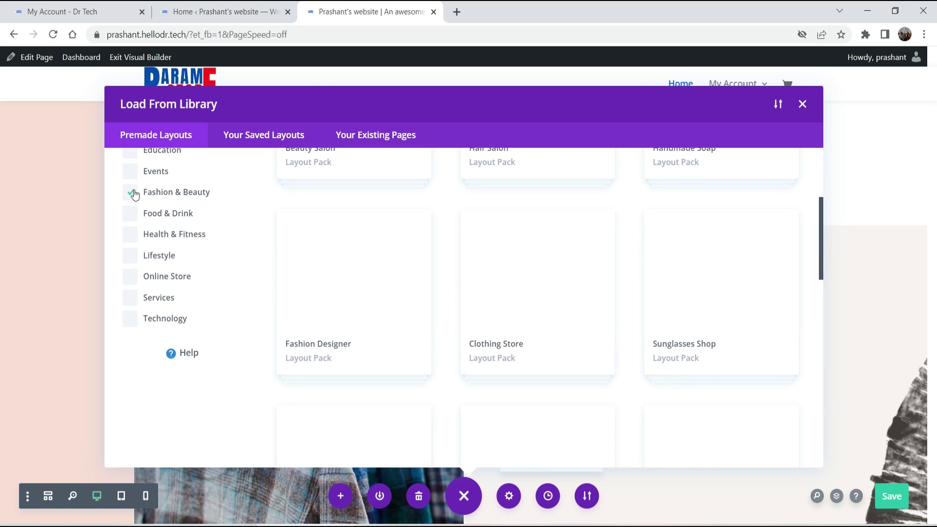
scroll(455, 267, "up", 3)
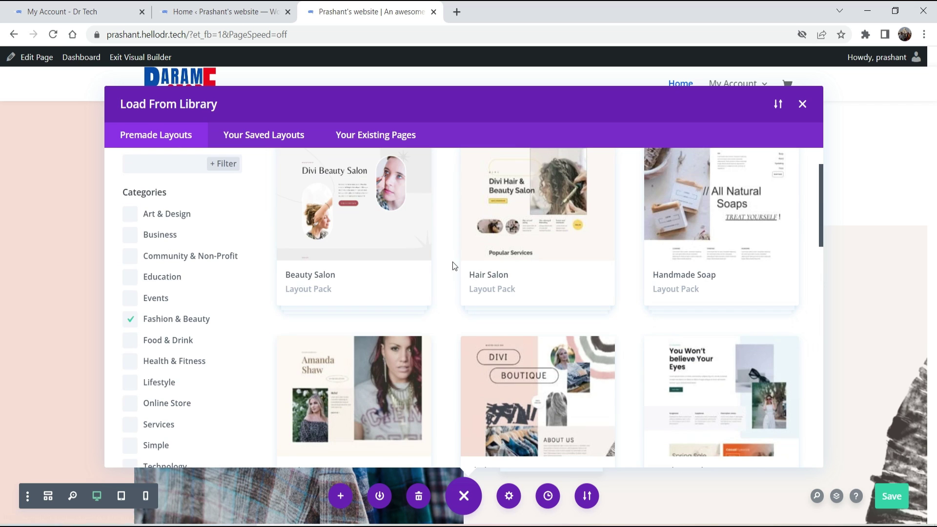
scroll(707, 221, "down", 3)
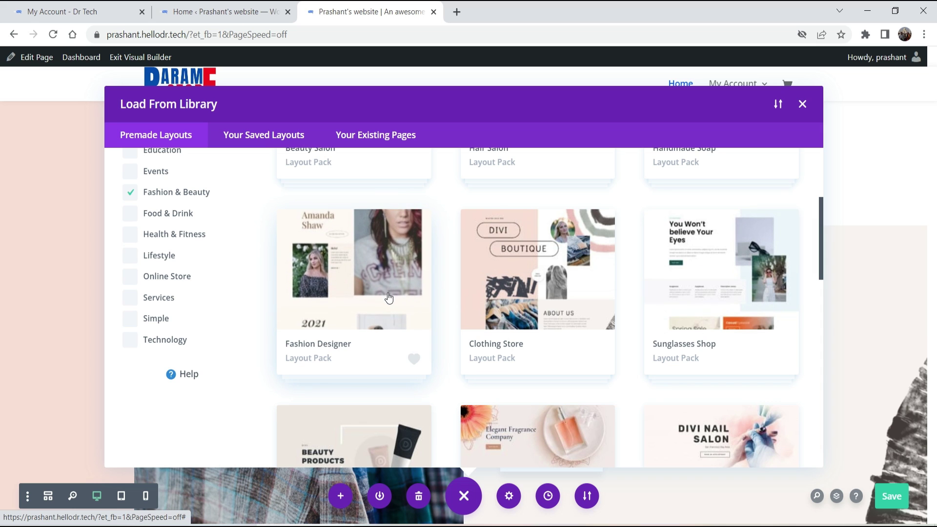
scroll(565, 272, "up", 4)
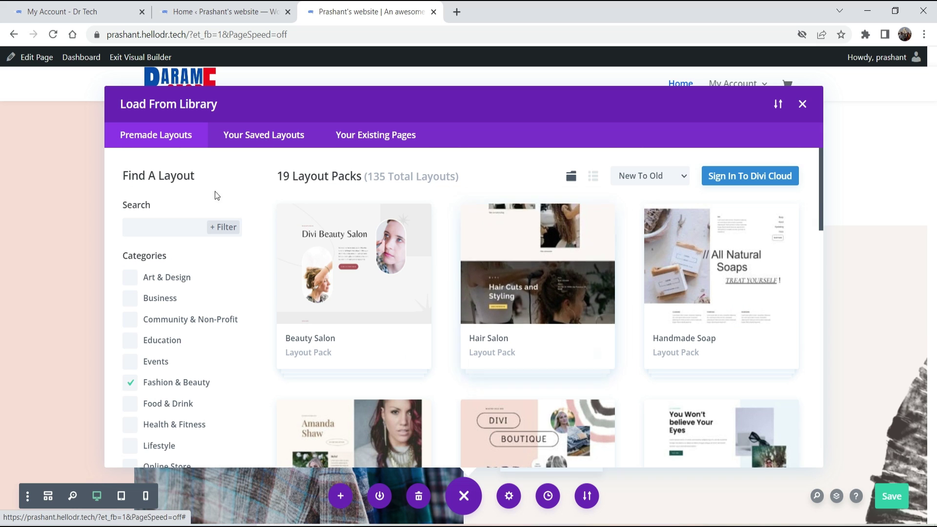
- Clear the Fashion & Beauty filter, check how many layouts are offered in total, and close the library
left_click(130, 382)
left_click_drag(374, 178, 398, 180)
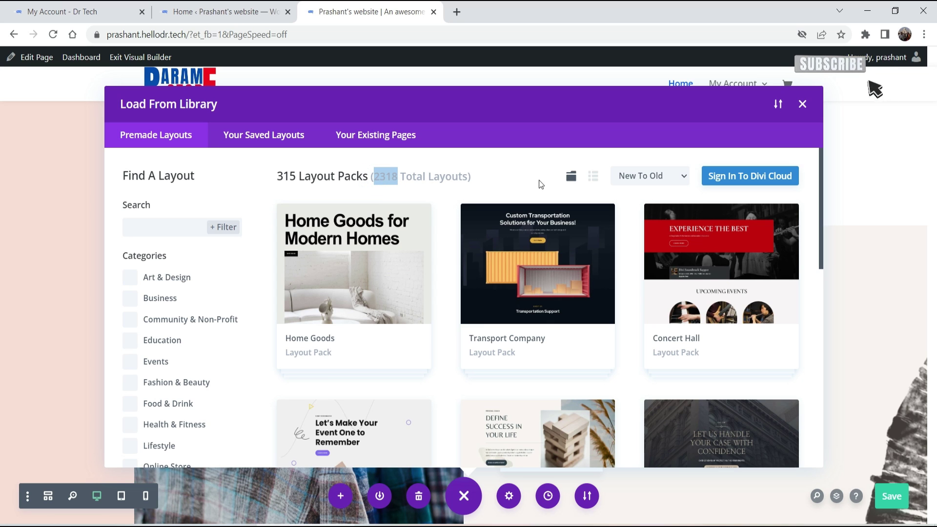
left_click(298, 178)
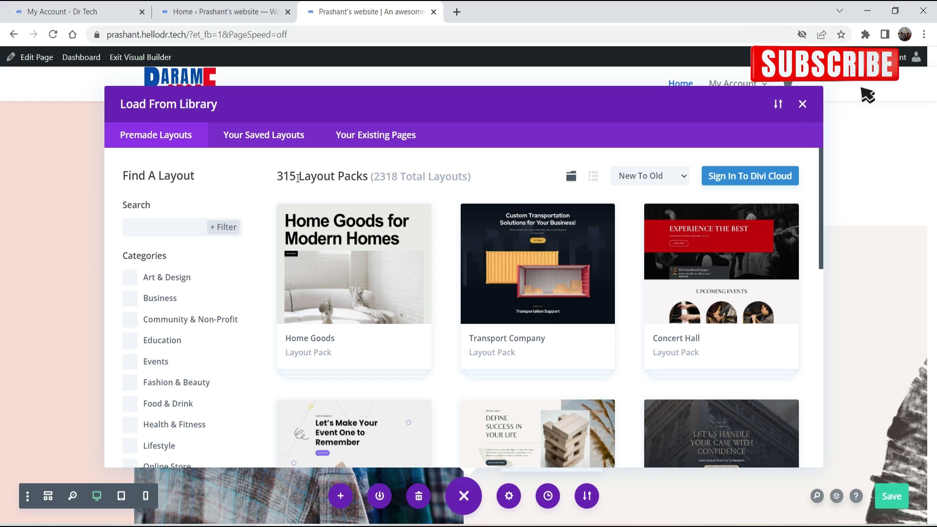
left_click(802, 104)
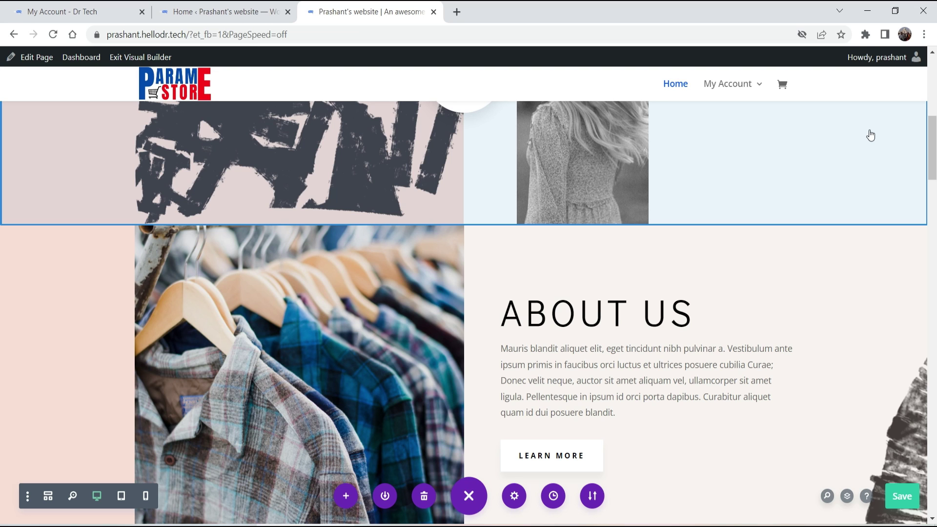
- Go to the store's dashboard and open the list of all applications
left_click(82, 12)
left_click(200, 15)
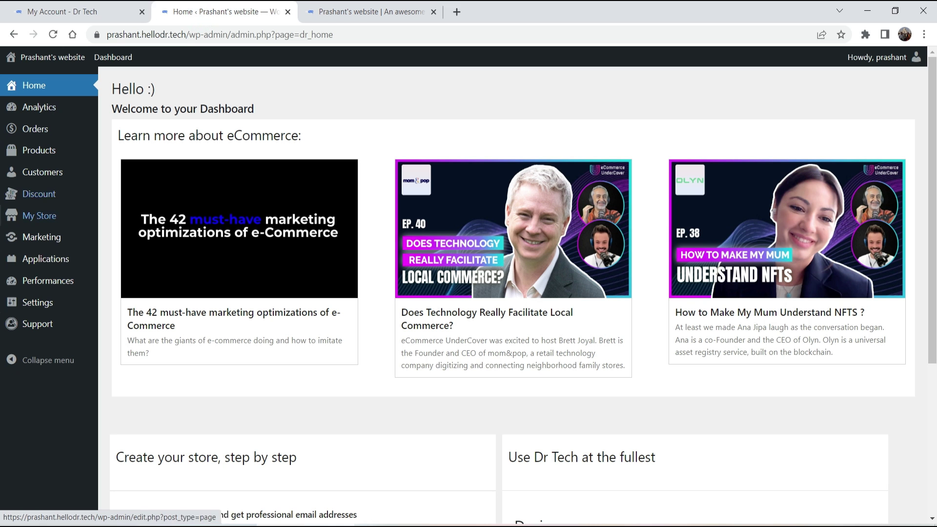
left_click(41, 259)
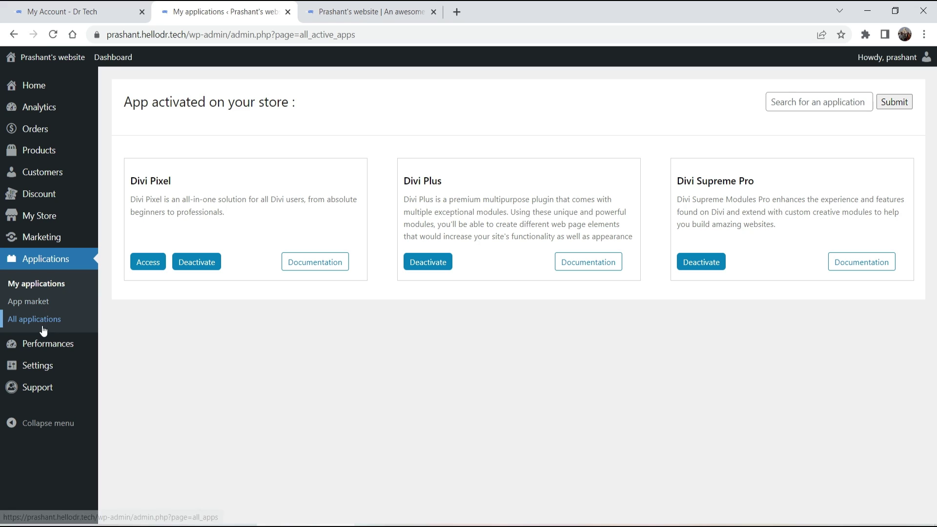
left_click(41, 320)
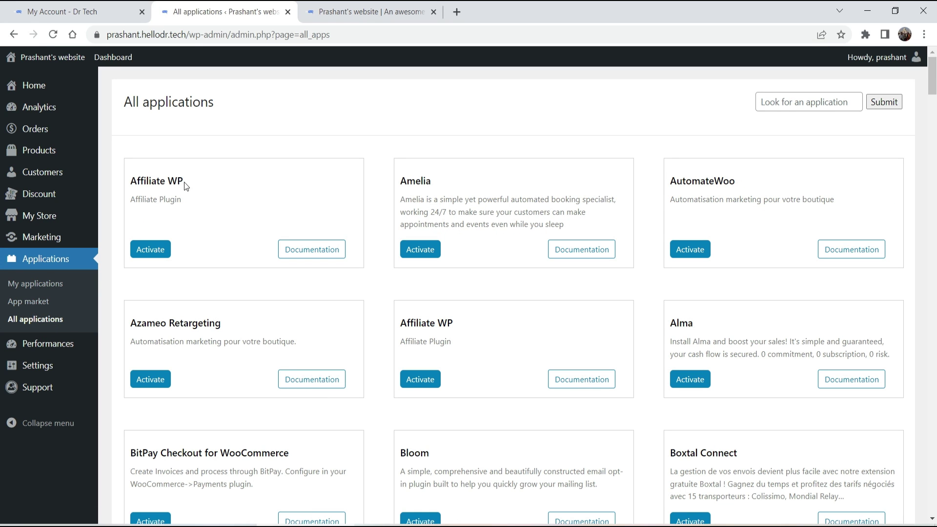
- Browse the available applications, including Affiliate WP and AutomateWoo
left_click_drag(198, 180, 128, 180)
left_click(217, 200)
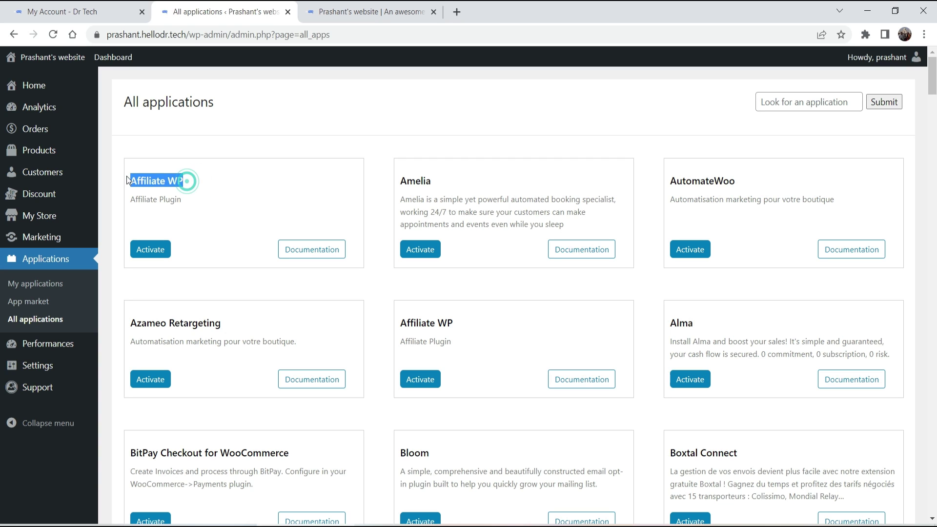
left_click(217, 197)
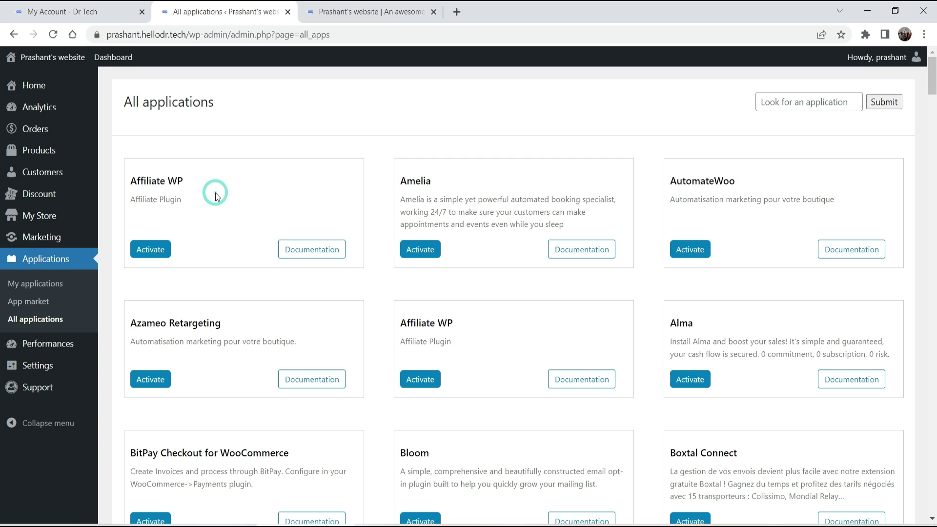
triple_click(734, 183)
left_click(773, 192)
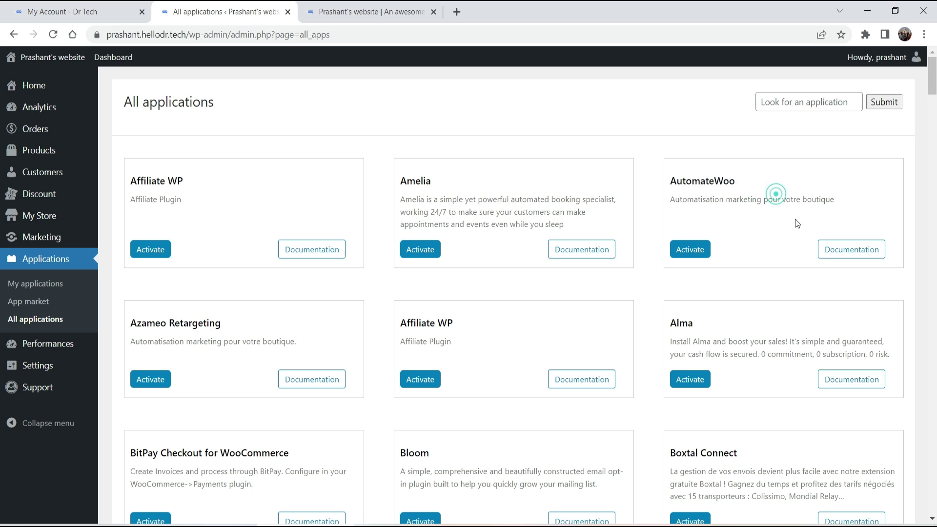
scroll(798, 223, "down", 1)
scroll(799, 229, "down", 2)
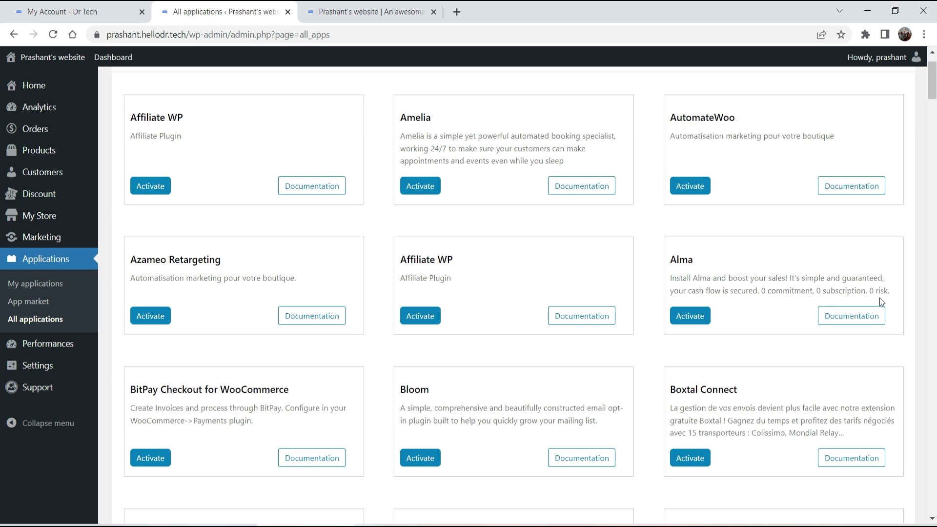
scroll(736, 264, "down", 4)
scroll(730, 262, "up", 6)
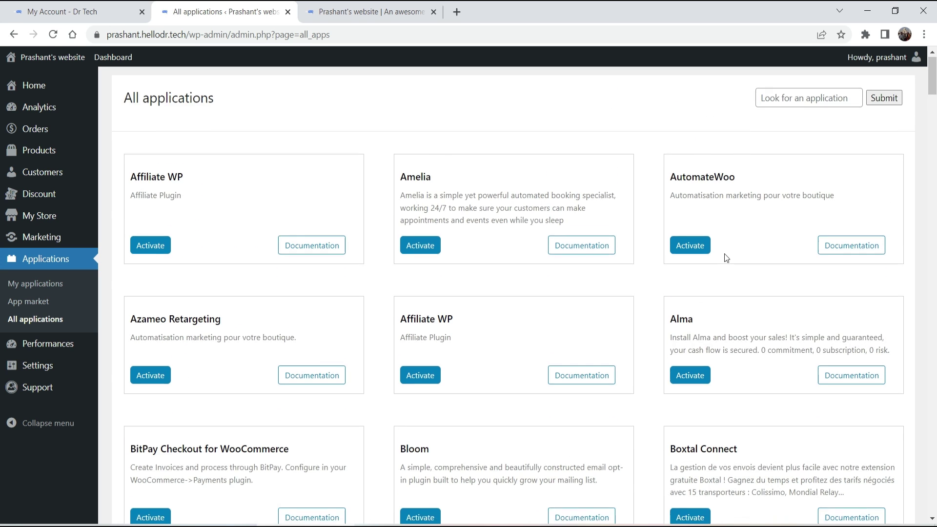
- Search all applications for "woocommerce" and look through the matches, including WOOCS - WooCommerce Currency Switcher
scroll(726, 259, "down", 5)
scroll(689, 202, "up", 6)
left_click(795, 102)
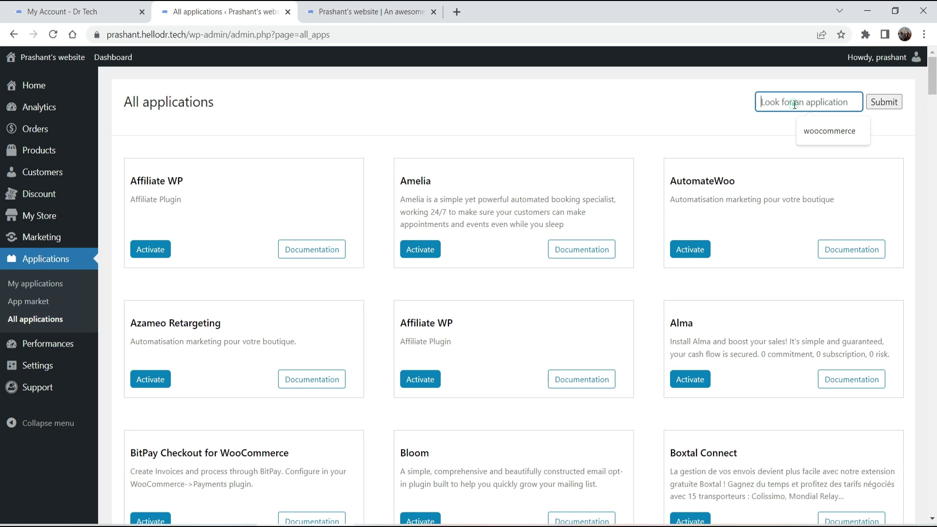
type("woocommerce")
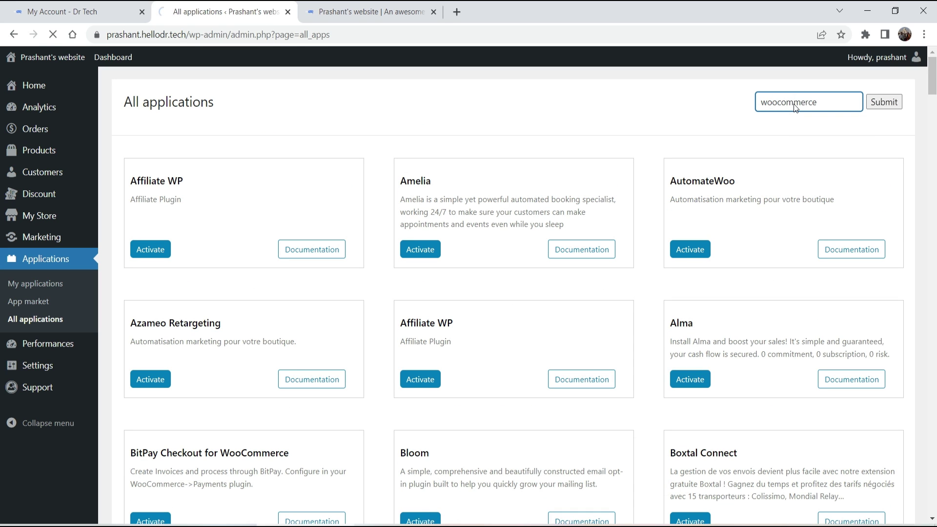
key("Return")
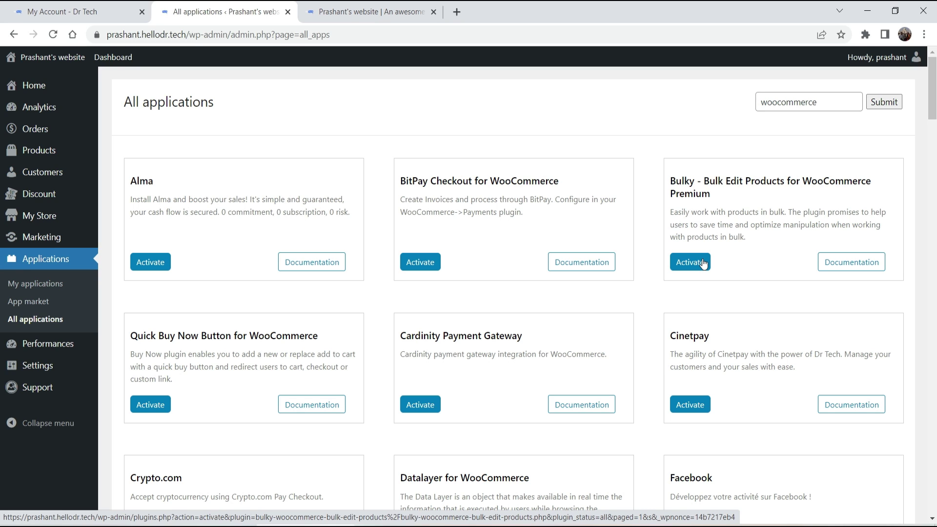
scroll(712, 268, "down", 10)
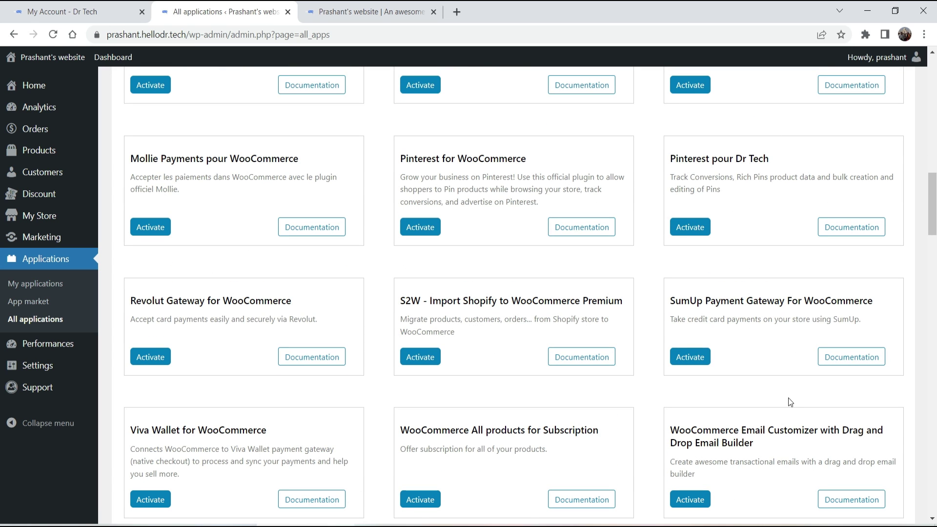
scroll(789, 397, "down", 10)
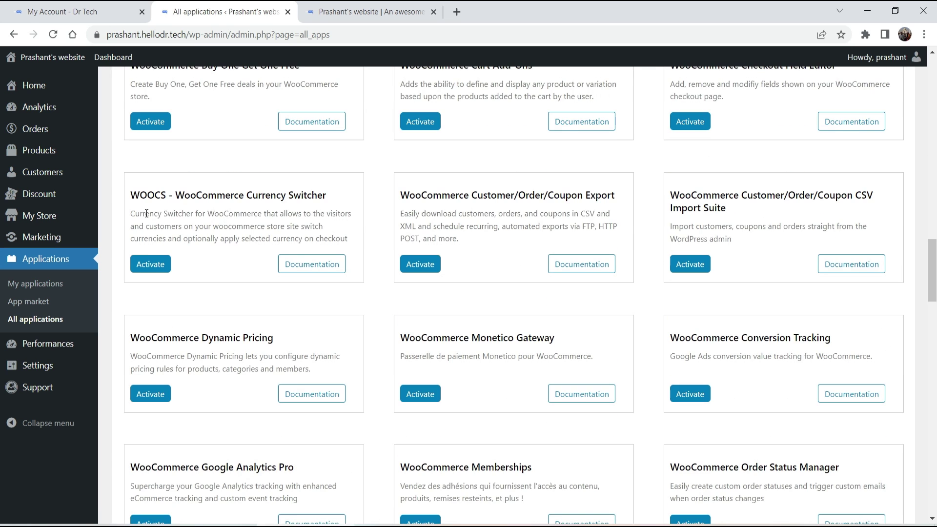
left_click_drag(177, 195, 325, 196)
left_click(280, 223)
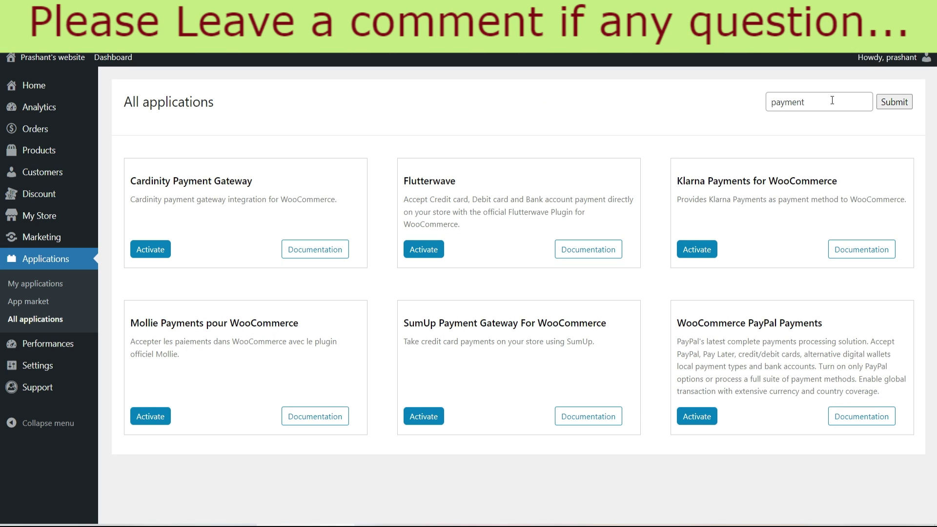
- Search the applications for "payment" and examine the WooCommerce PayPal Payments entry
left_click_drag(834, 326, 694, 323)
left_click(830, 324)
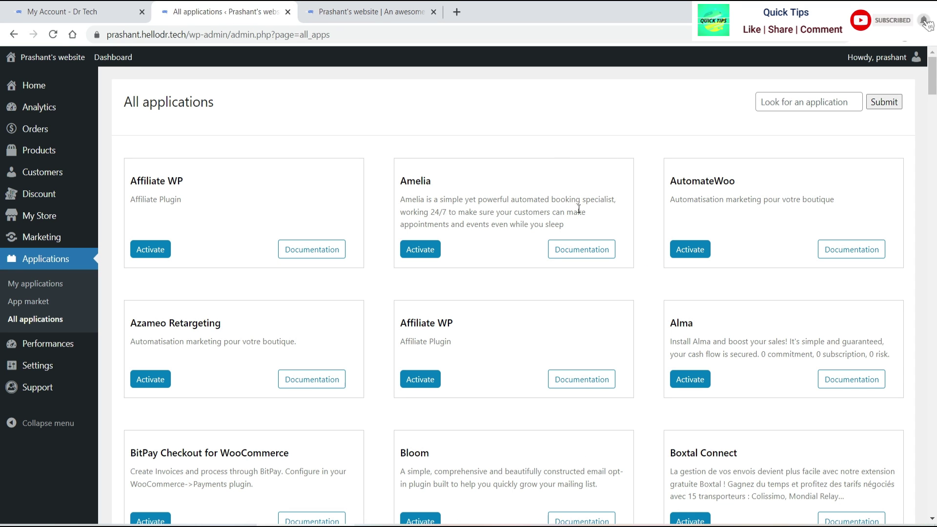
- Review the store's analytics overview, including performance, charts and leaderboards, and open the Products analytics report
left_click(48, 107)
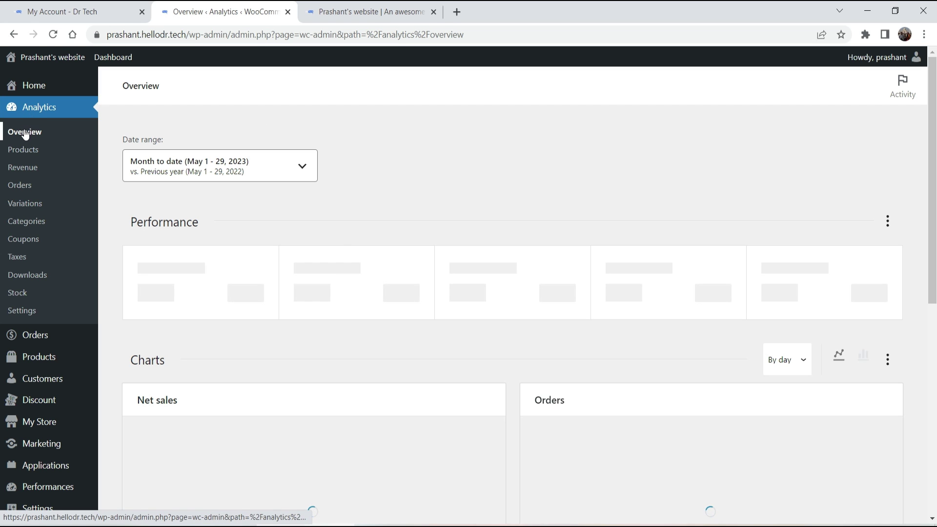
scroll(859, 183, "down", 1)
scroll(529, 301, "down", 5)
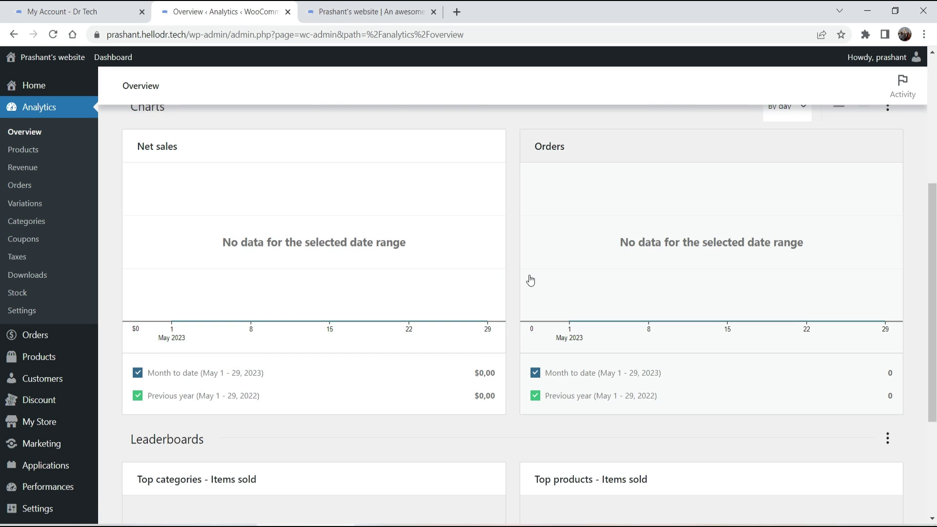
scroll(501, 271, "down", 5)
scroll(503, 272, "up", 10)
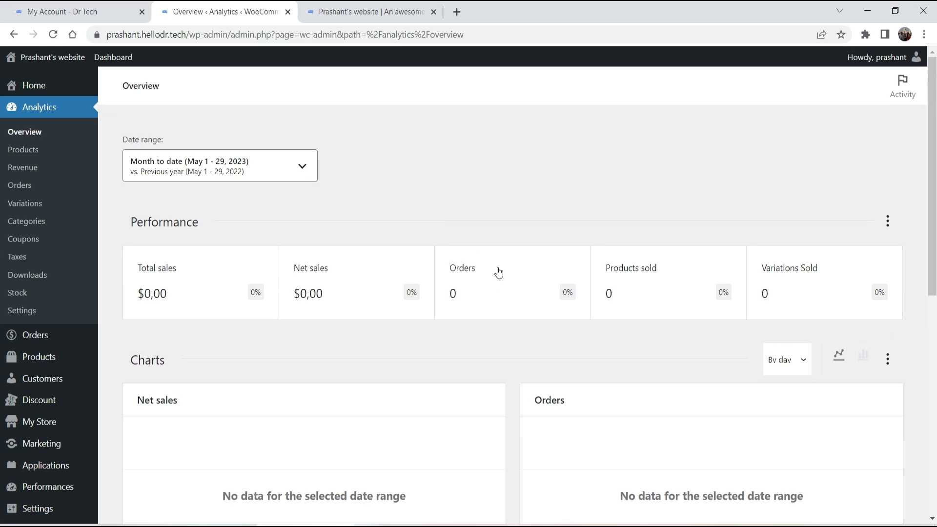
left_click(23, 150)
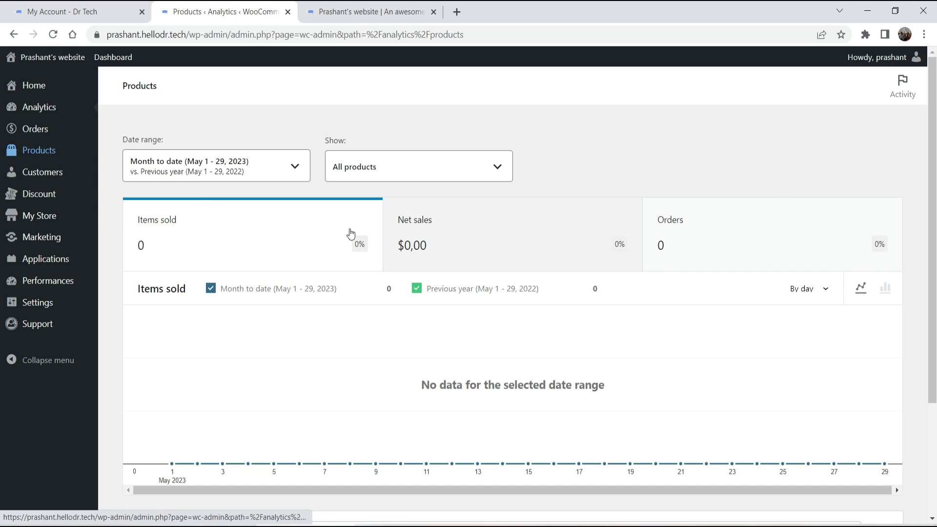
- Go to the store's product list, open the Add New product form in a separate tab and look through its fields
left_click(55, 155)
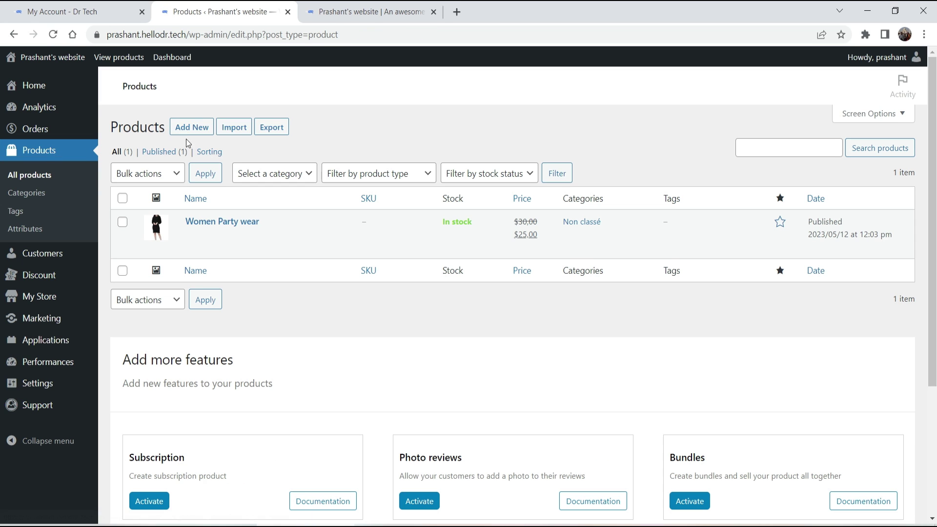
right_click(224, 128)
left_click(230, 138)
left_click(312, 7)
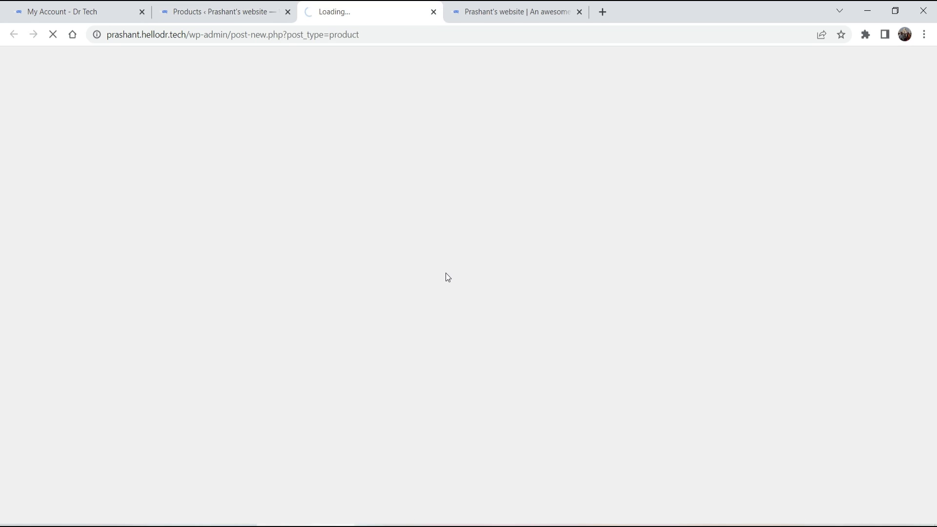
scroll(604, 247, "down", 3)
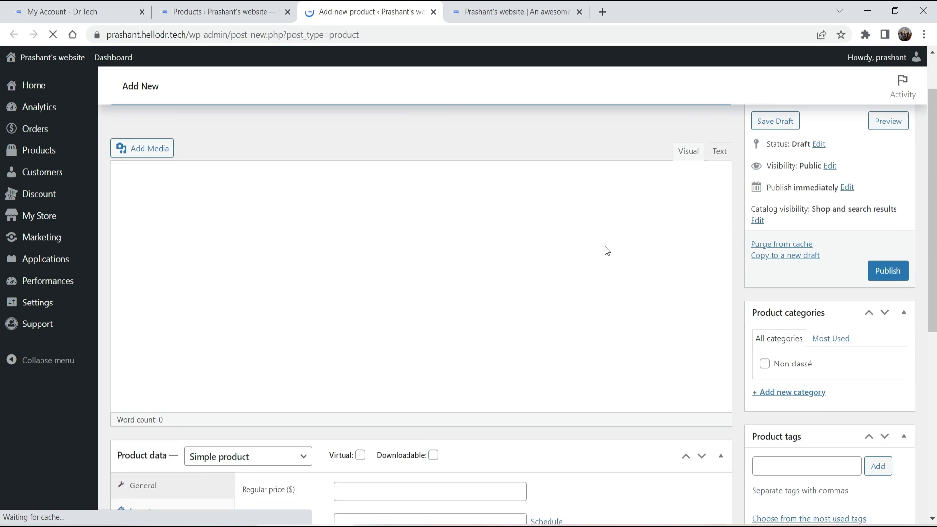
scroll(536, 254, "down", 3)
scroll(536, 254, "up", 8)
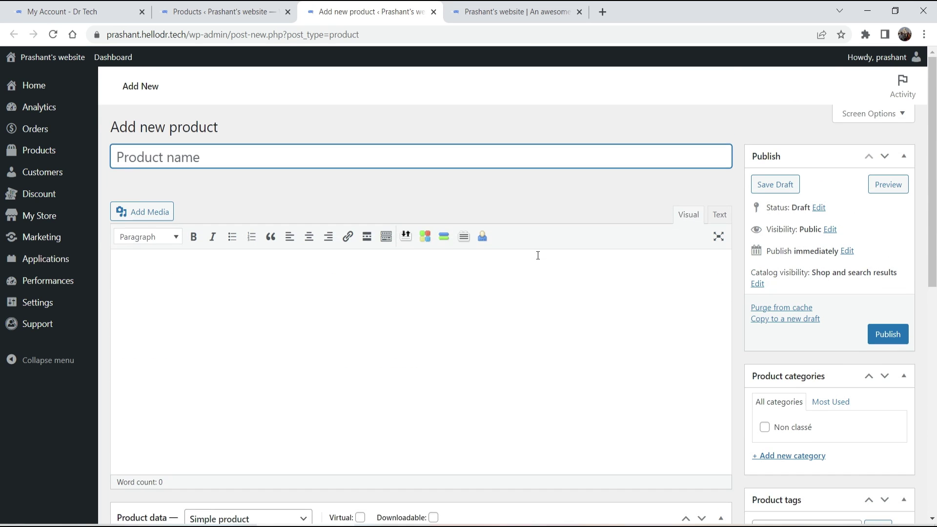
- Return to the product list's browser tab and look over the store's Orders, Pages and Blog sections
key("ctrl+shift+Tab")
left_click(34, 129)
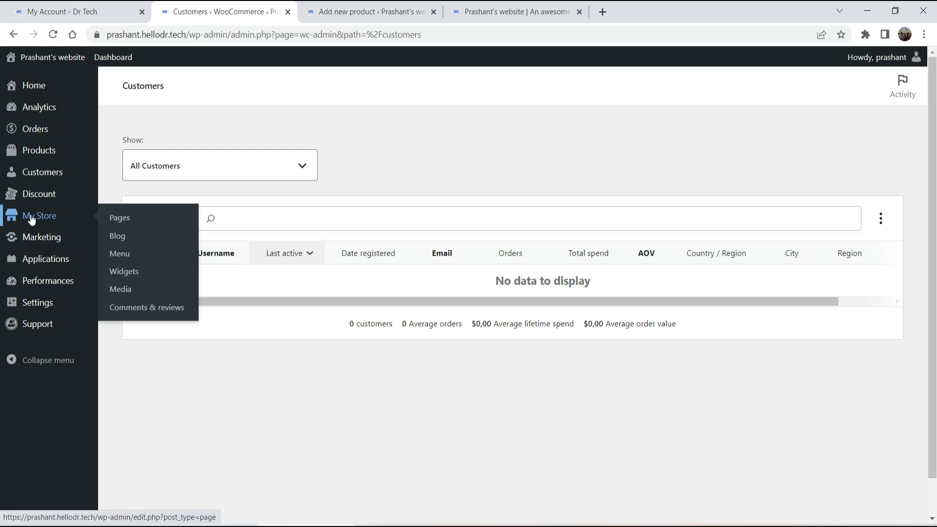
left_click(120, 218)
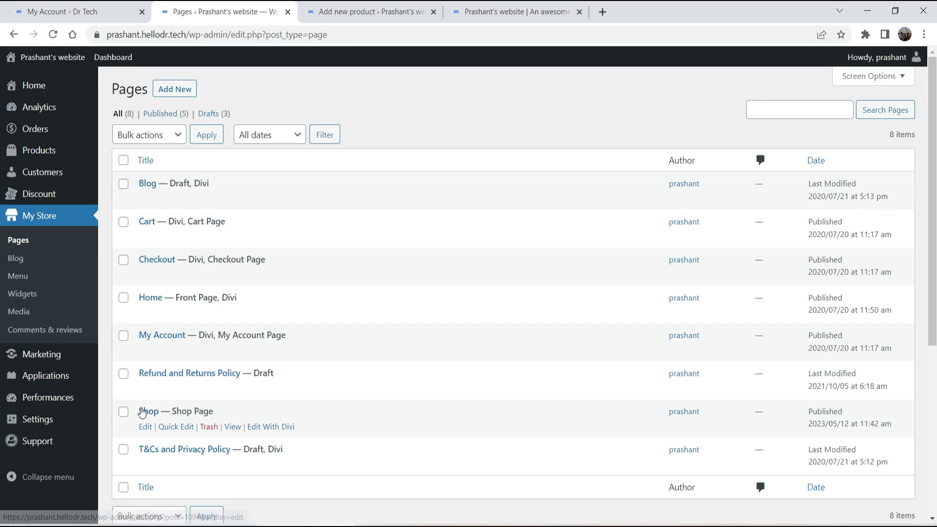
left_click(16, 258)
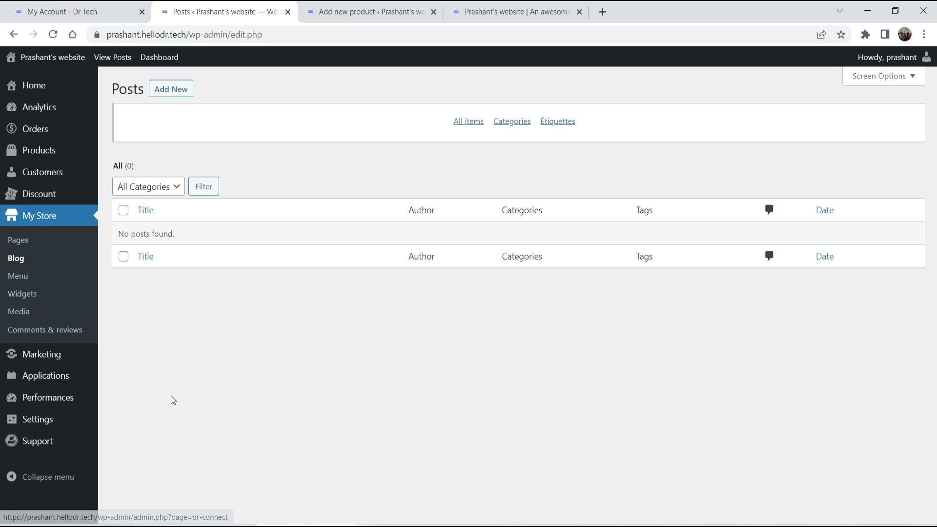
- Browse the store's marketing applications and open the Performances page with the Speed Booster instructions
left_click(52, 361)
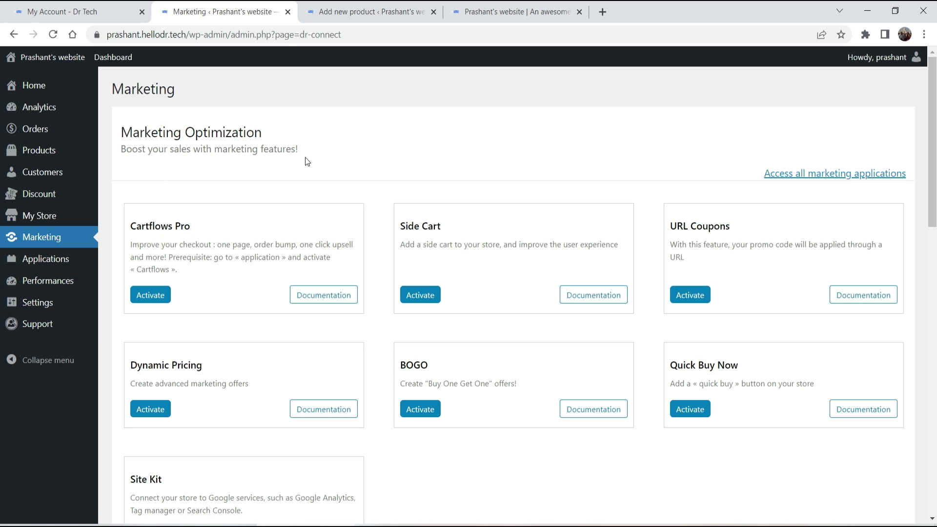
scroll(582, 440, "down", 3)
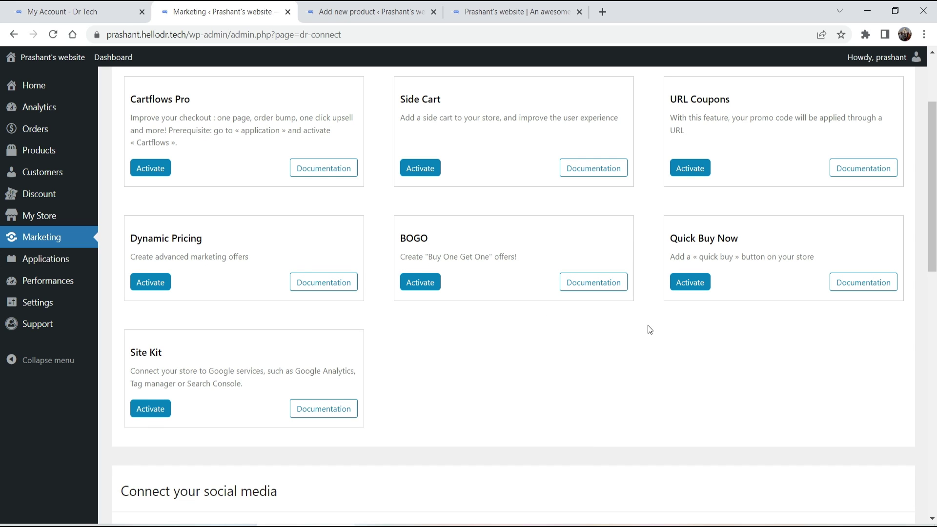
scroll(573, 363, "up", 3)
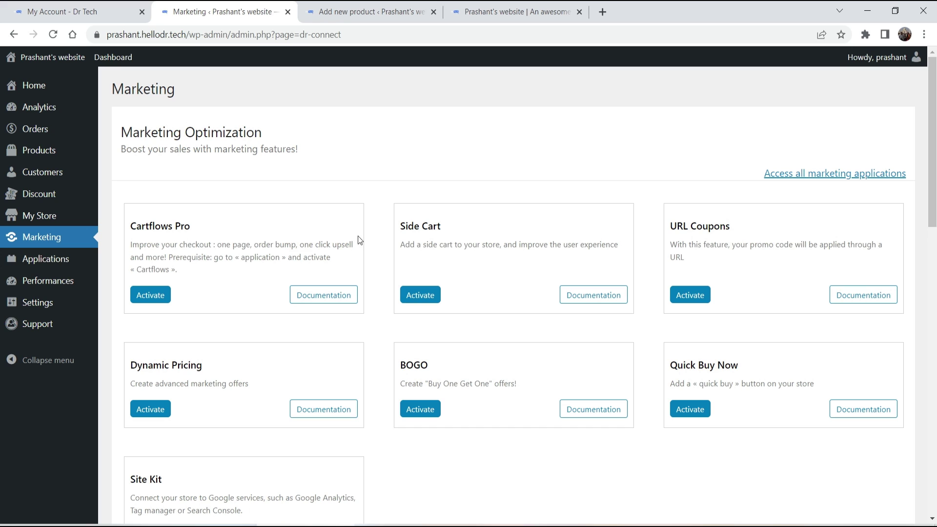
left_click(49, 282)
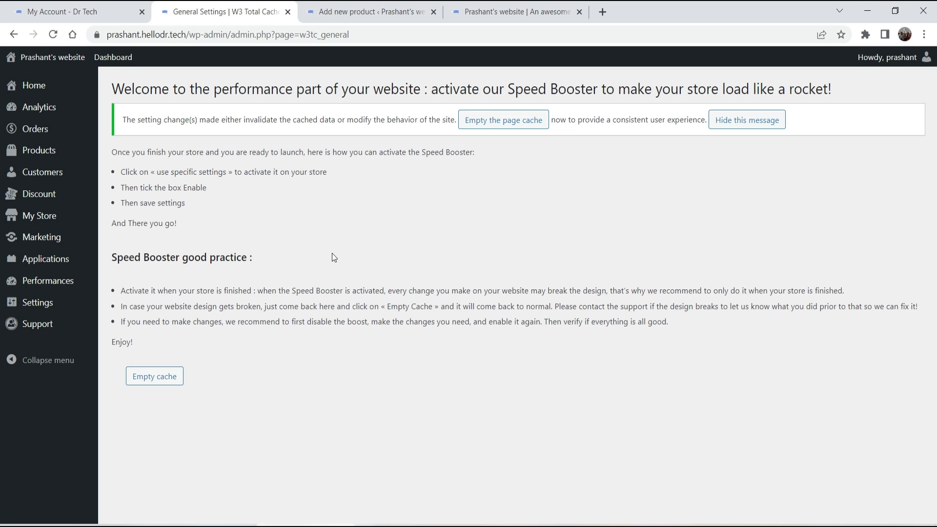
- Open the store settings and review the available payment methods
left_click(38, 303)
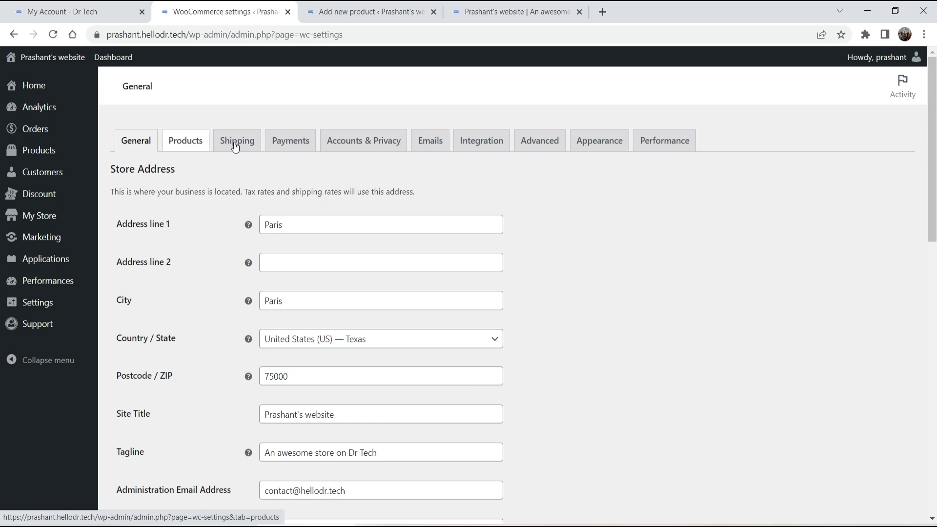
left_click(301, 144)
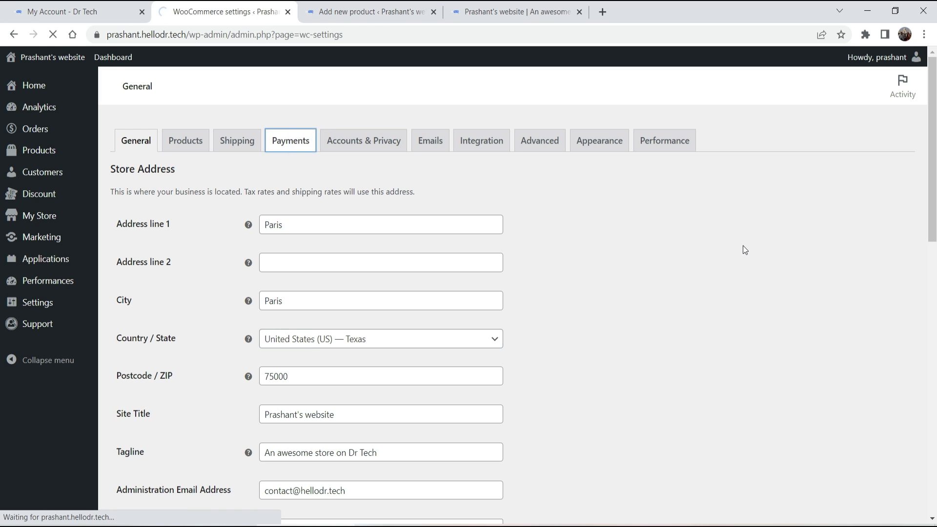
scroll(262, 210, "down", 2)
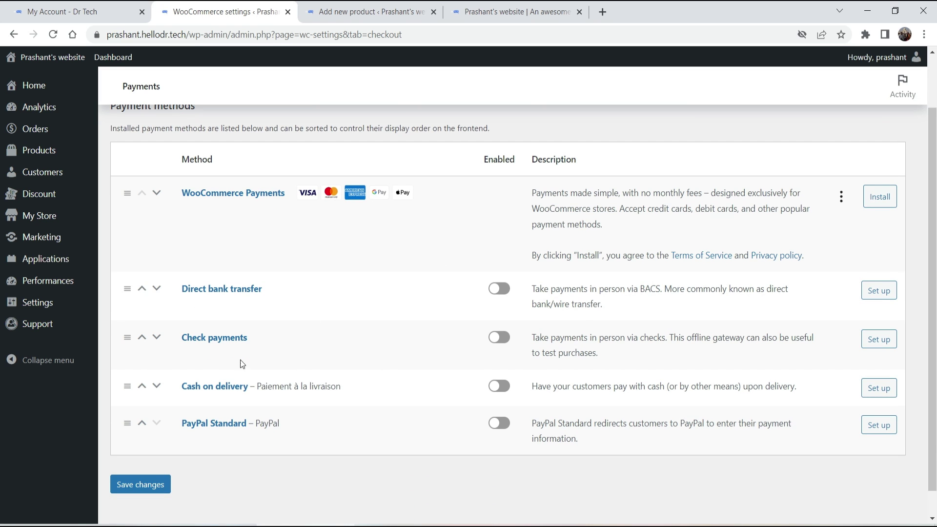
scroll(500, 287, "up", 1)
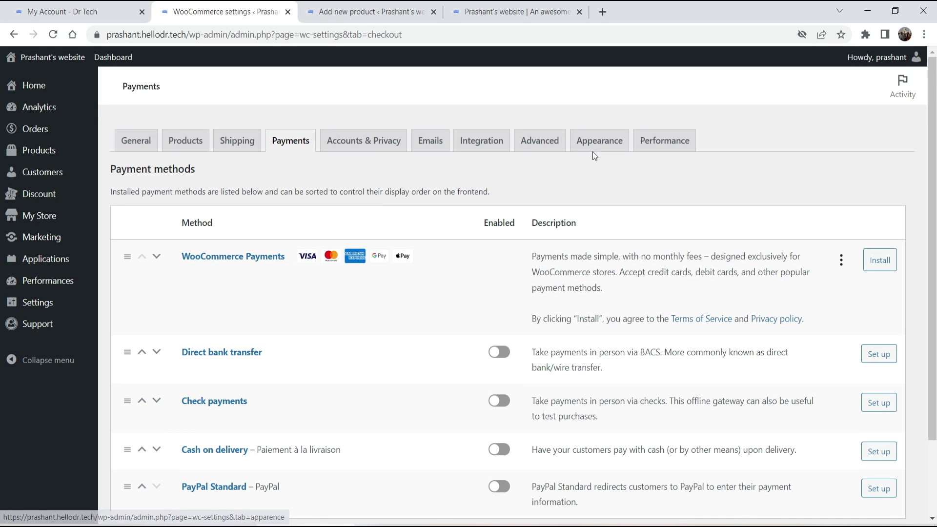
- Review the store's appearance settings, from the main color and fonts to the website logo and favicon
left_click(608, 144)
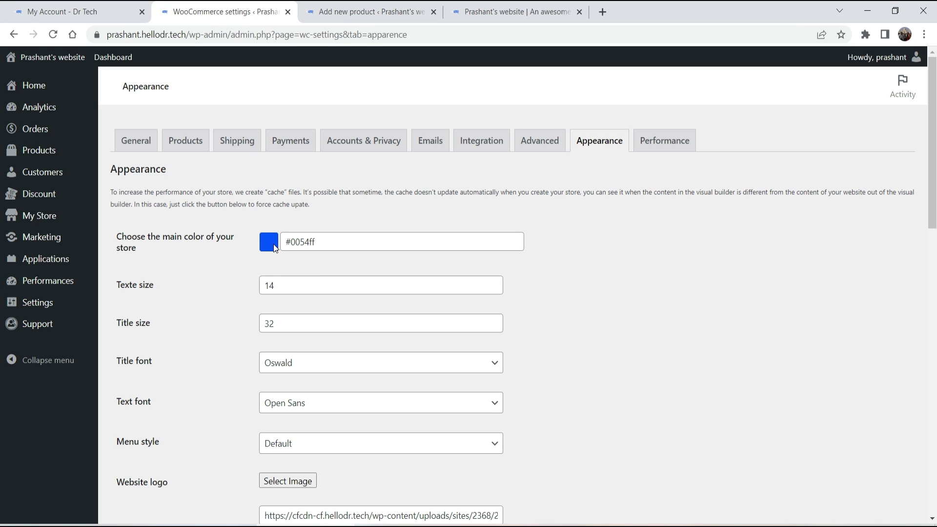
scroll(249, 244, "down", 1)
scroll(197, 280, "down", 3)
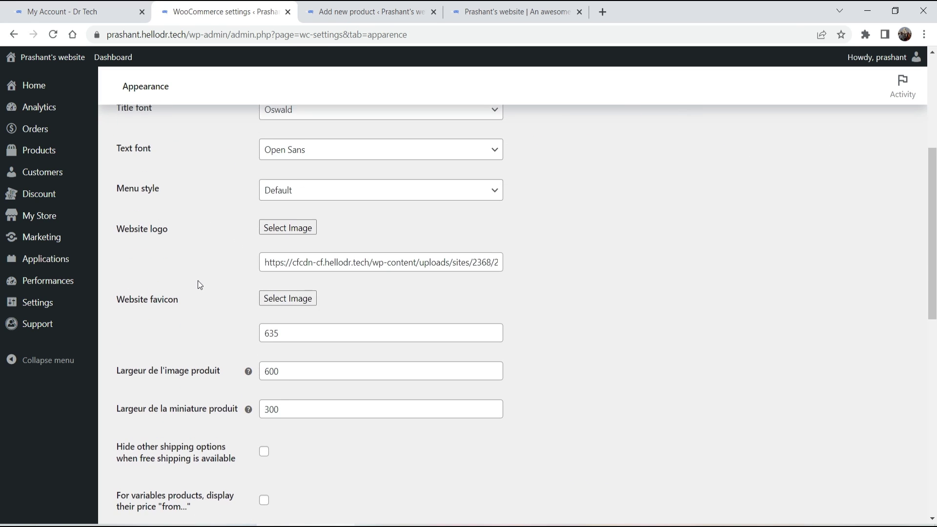
scroll(439, 185, "up", 5)
- Look through the store's performance settings, from the cache refresh down to the script deferral options
left_click(689, 140)
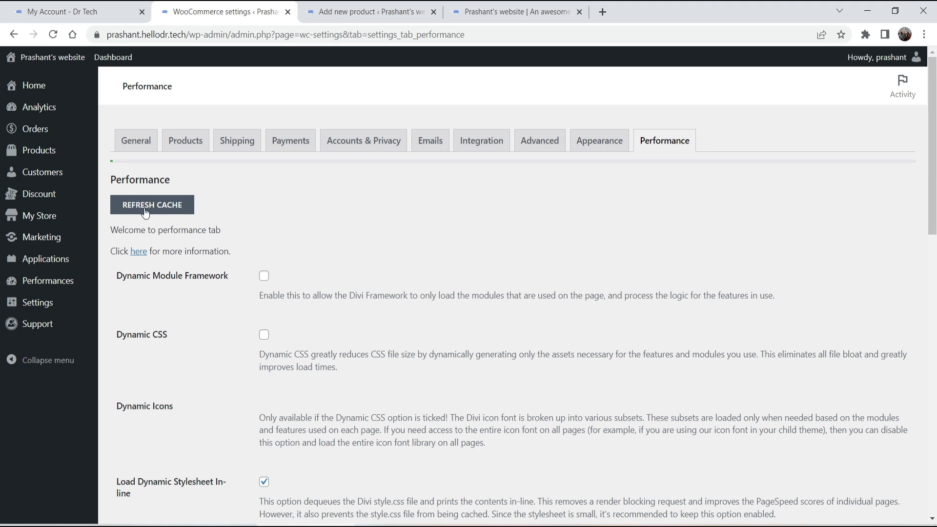
scroll(195, 250, "down", 10)
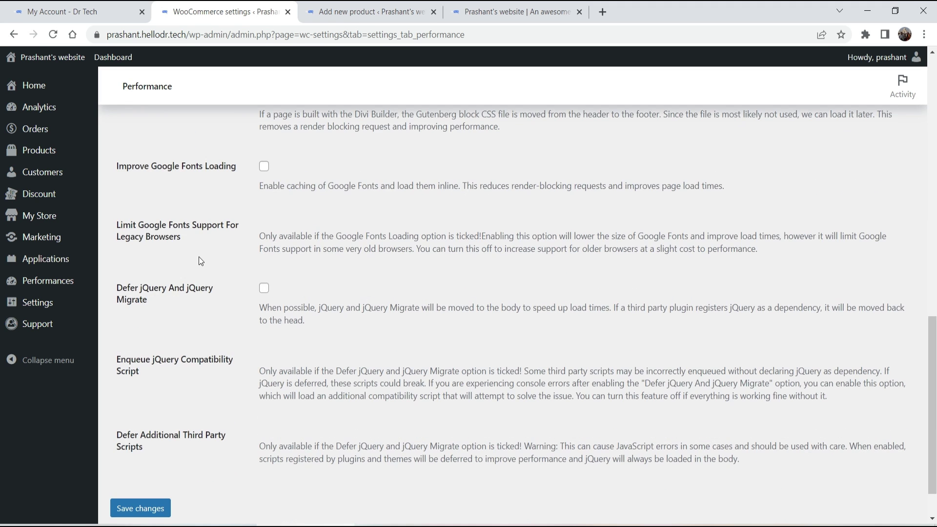
scroll(199, 257, "down", 3)
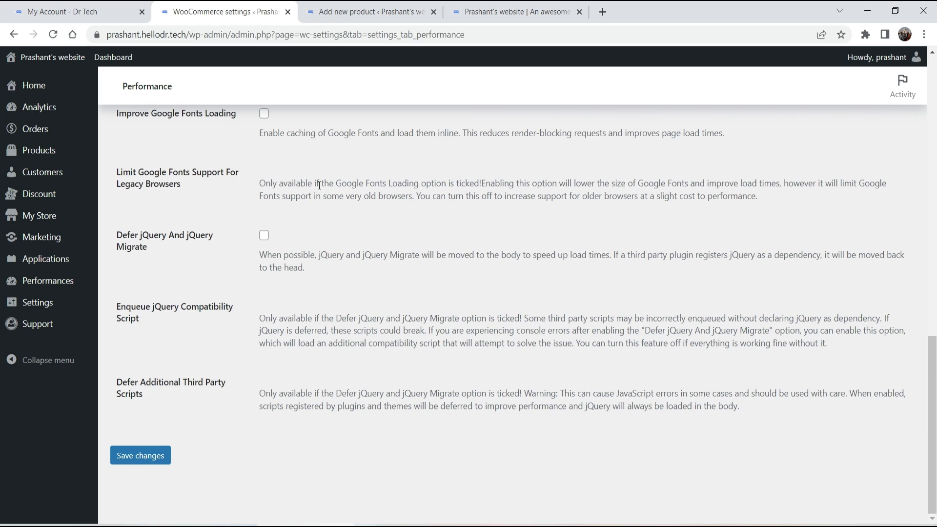
scroll(314, 293, "up", 12)
scroll(315, 296, "up", 1)
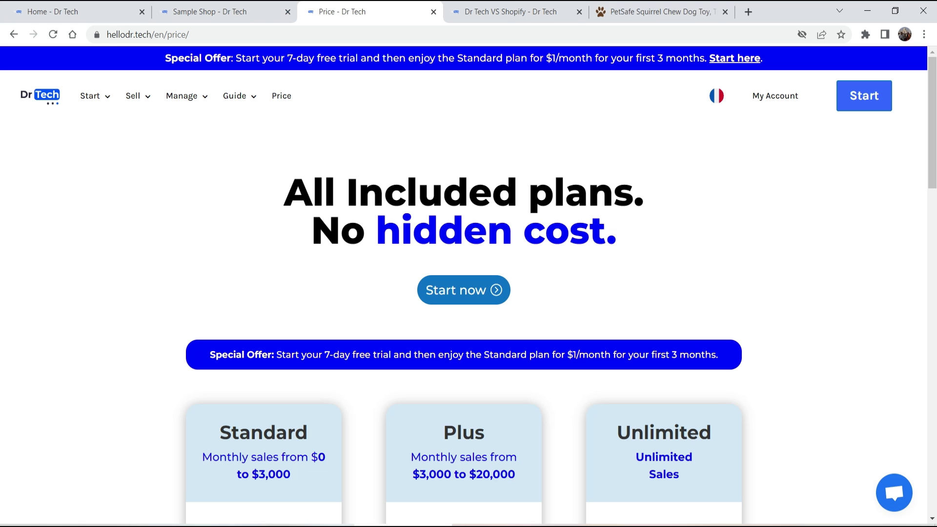
- Open the Dr Tech VS Shopify page and examine the Shopify drawbacks listed under "What does it look like ?"
left_click(510, 11)
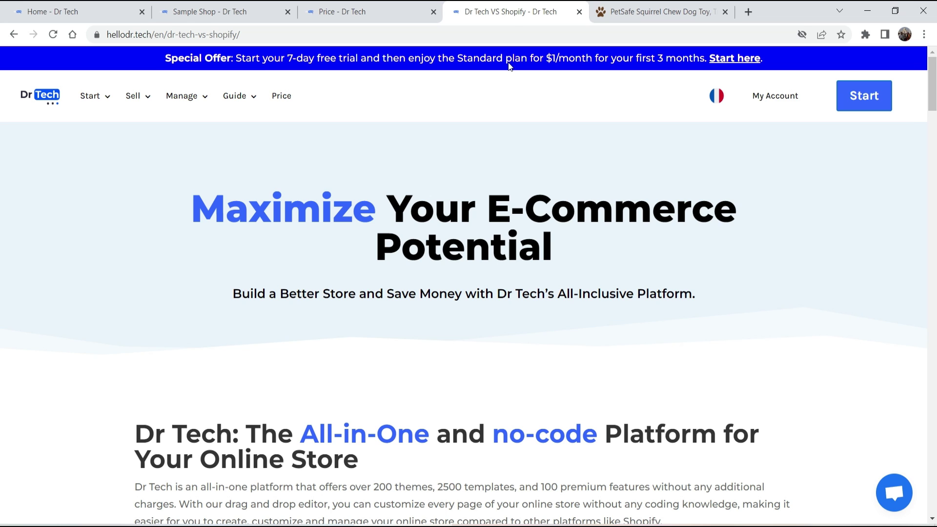
scroll(869, 250, "down", 12)
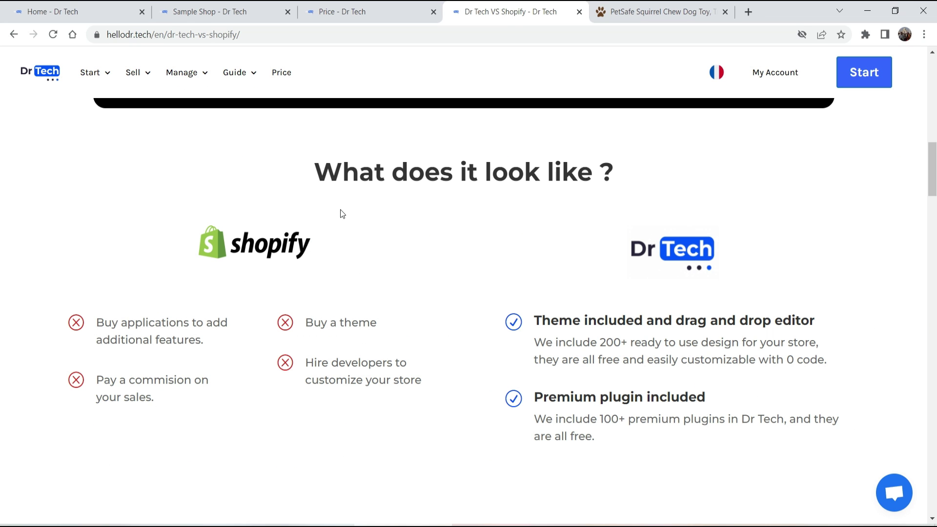
left_click_drag(102, 325, 214, 342)
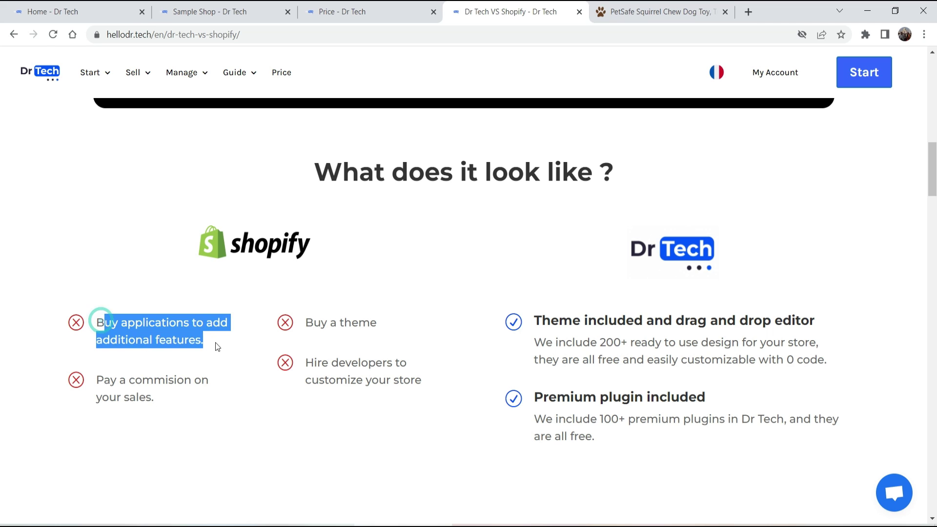
left_click(222, 346)
left_click_drag(383, 323, 304, 323)
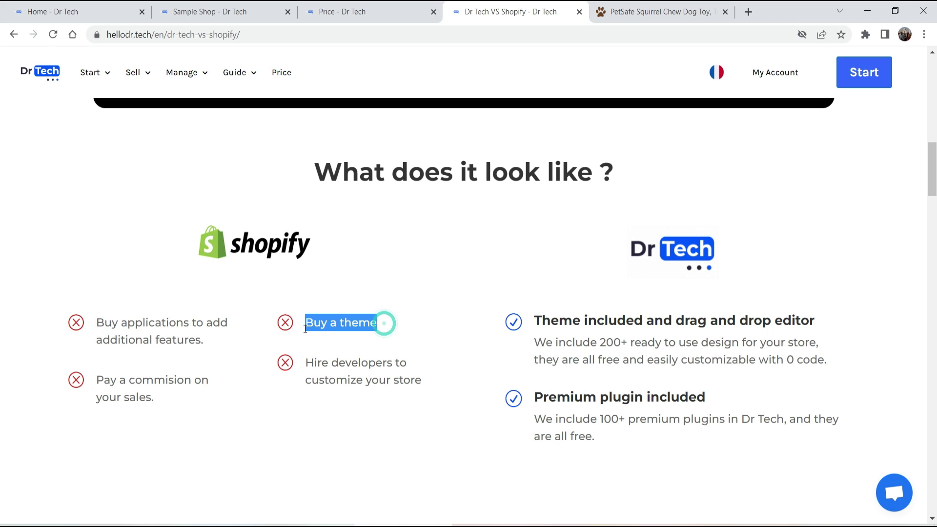
left_click(181, 400)
left_click_drag(181, 400, 99, 380)
left_click(268, 424)
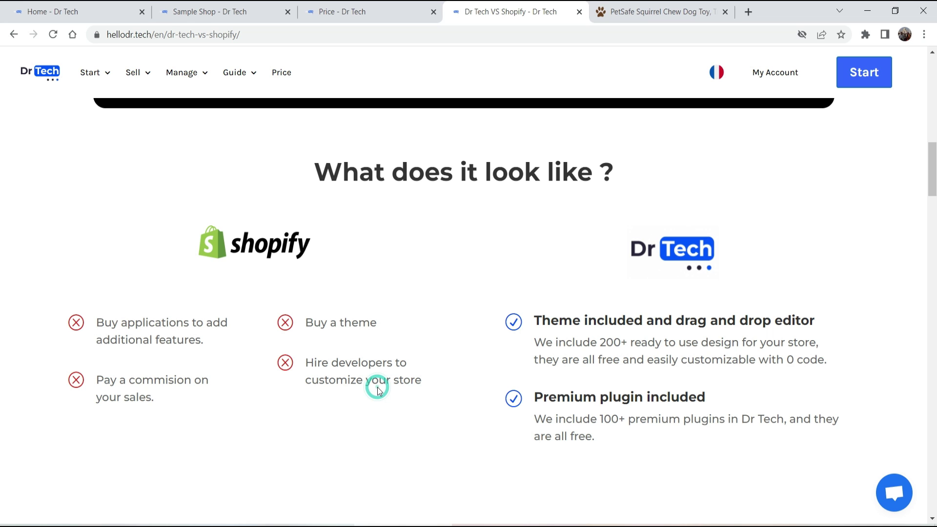
- Examine the theme, drag and drop editor and premium plugin points listed for Dr Tech in the comparison
scroll(549, 341, "down", 3)
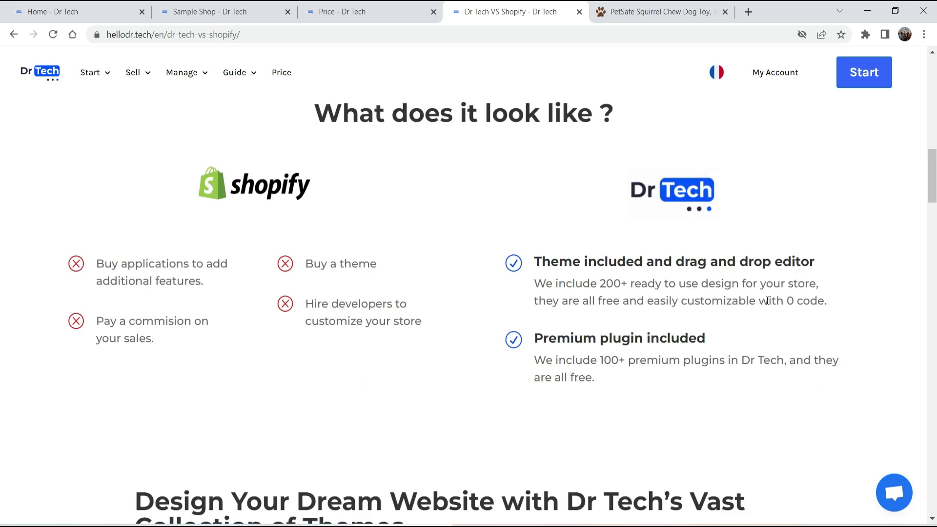
left_click_drag(543, 201, 791, 194)
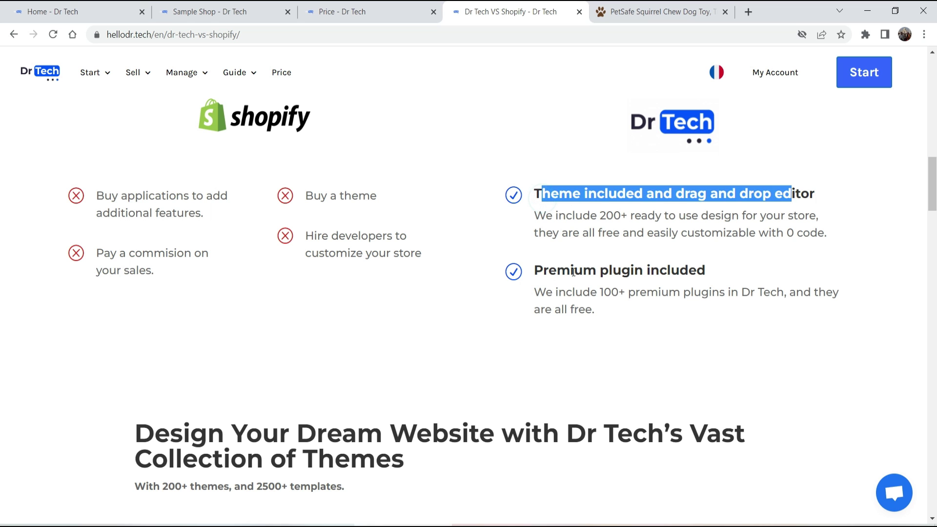
left_click_drag(571, 272, 706, 271)
- Read the rest of the Shopify comparison, from themes, plan costs and applications to page customization, extra perks and the page footer
scroll(722, 260, "down", 5)
scroll(790, 222, "down", 6)
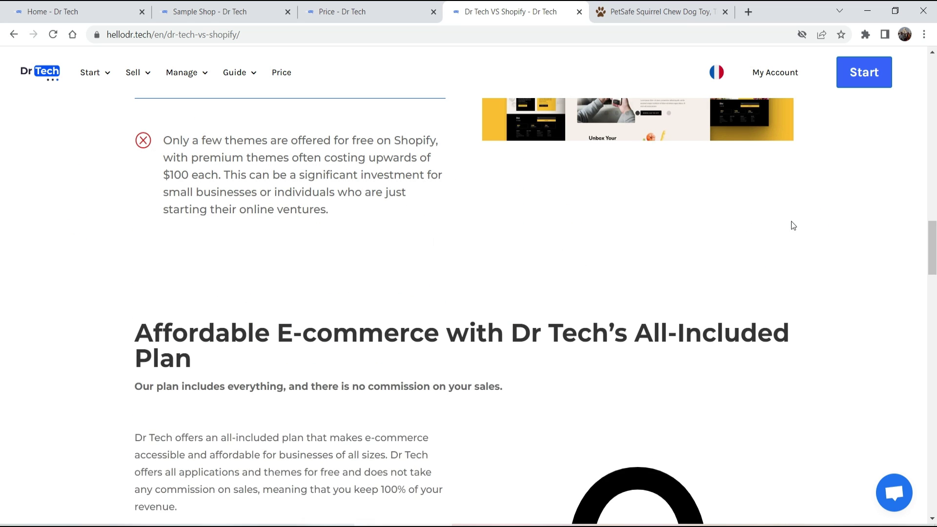
scroll(390, 342, "up", 3)
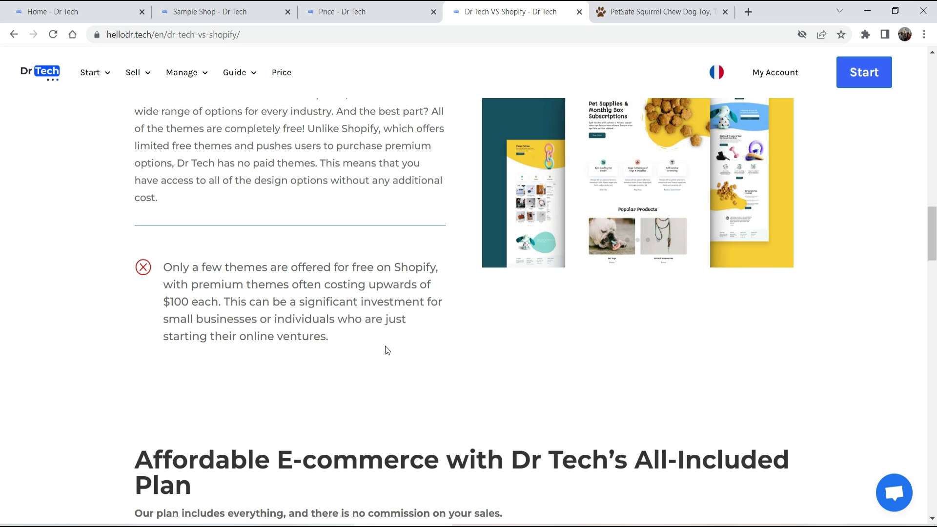
scroll(380, 351, "down", 10)
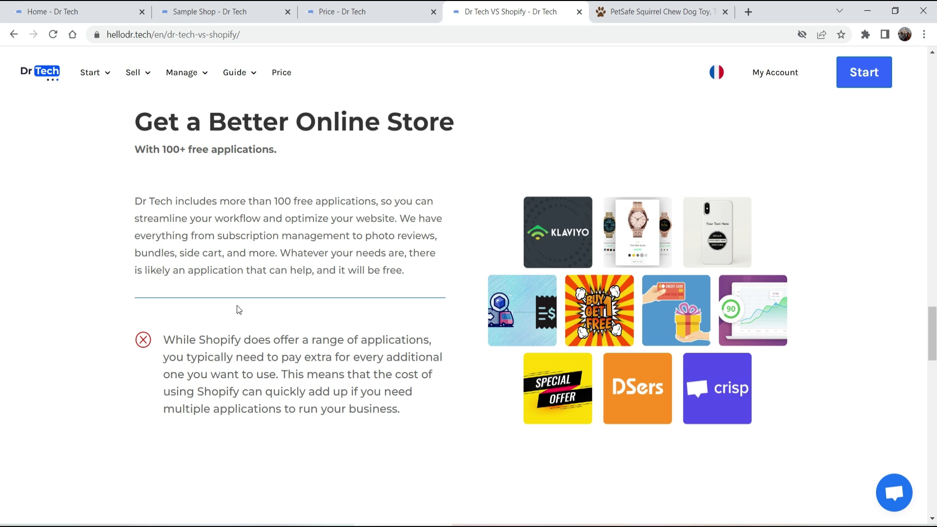
scroll(236, 307, "down", 6)
scroll(233, 288, "down", 3)
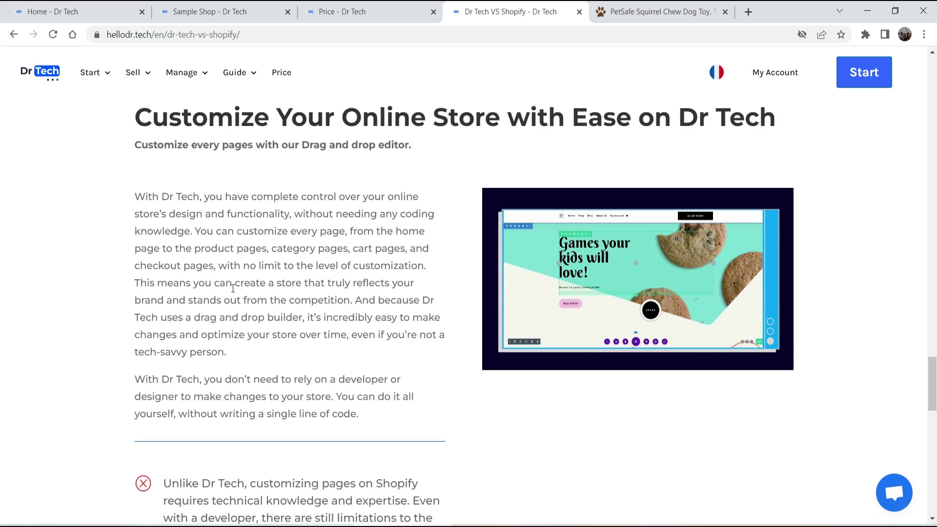
scroll(233, 289, "down", 10)
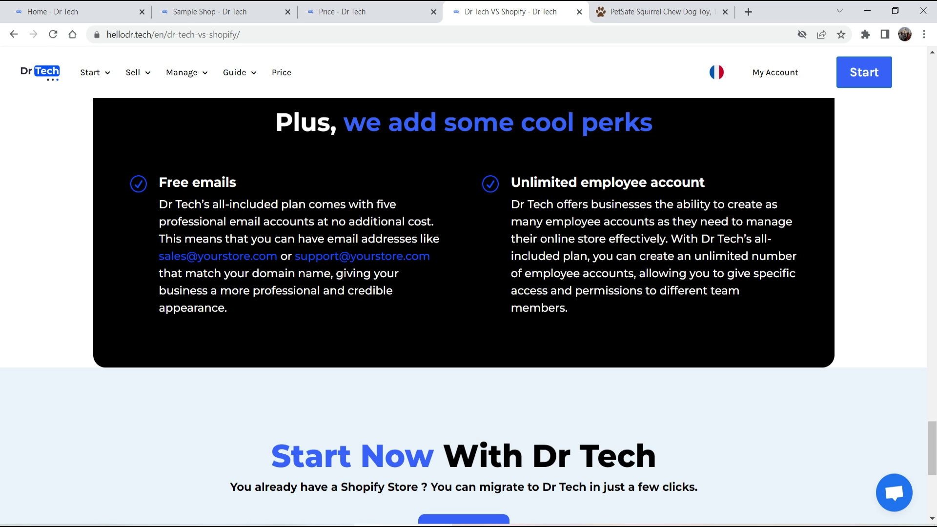
scroll(342, 435, "down", 6)
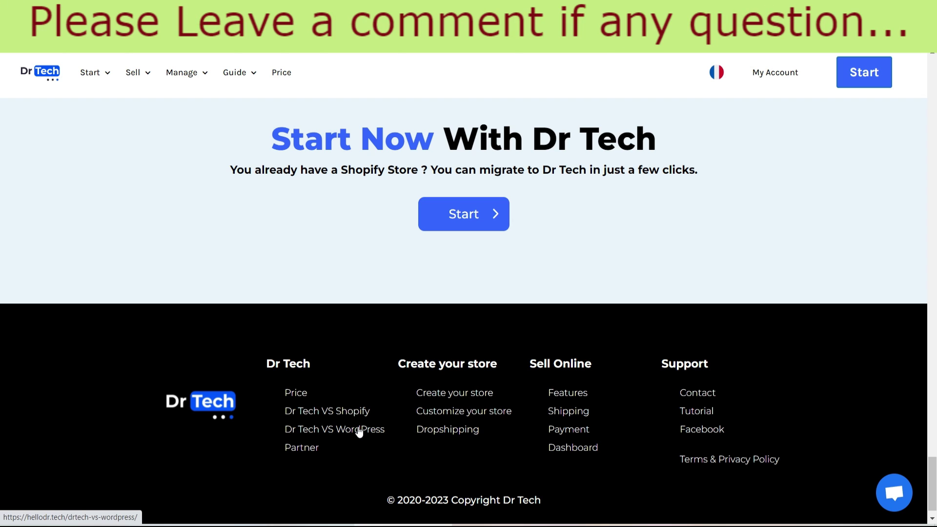